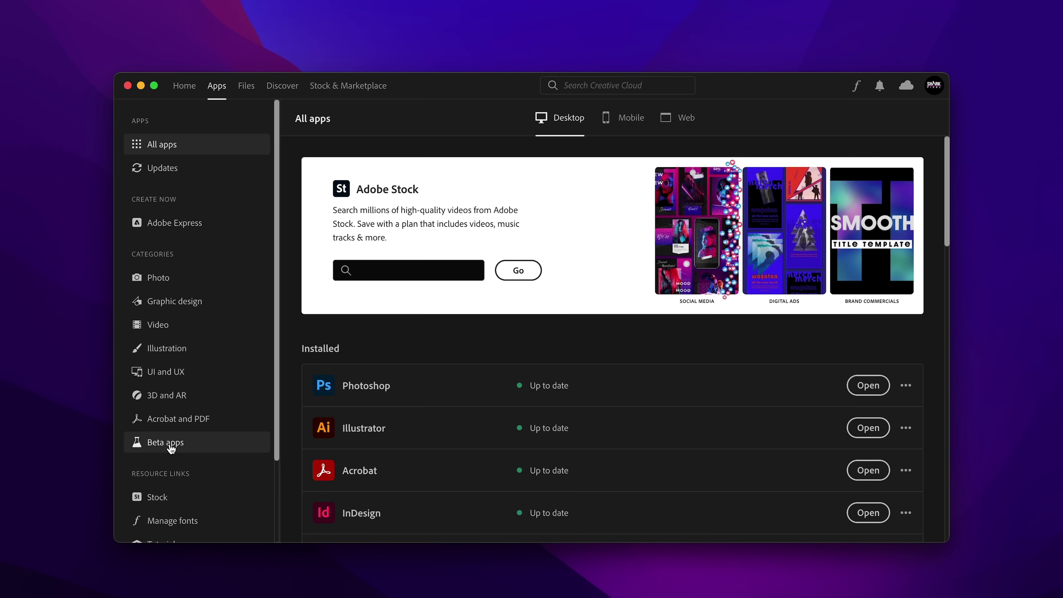
Install Photoshop (Beta) from the Beta apps list in Creative Cloud
{"action": "left_click", "coordinate": [170, 447]}
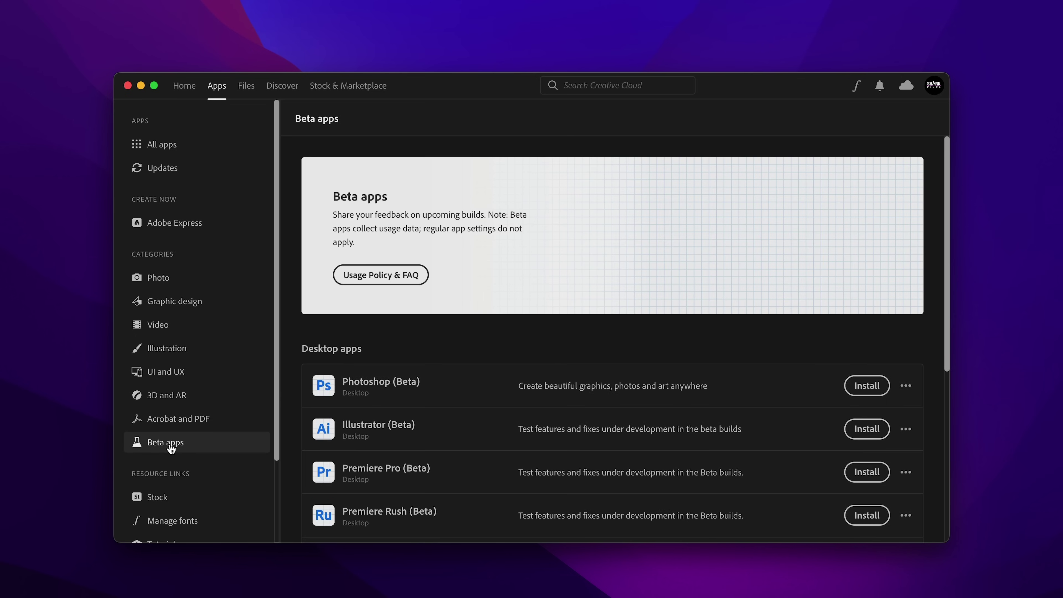
{"action": "left_click", "coordinate": [866, 386]}
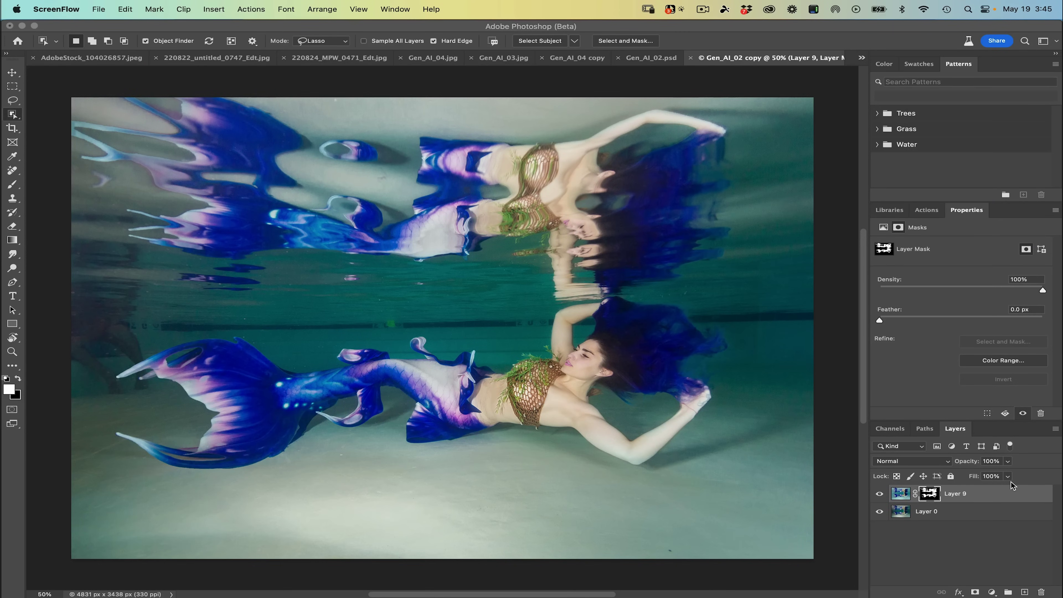
Load the mermaid mask as a selection and stamp the visible layers into new Layer 10
{"action": "left_click", "coordinate": [963, 494], "text": "super"}
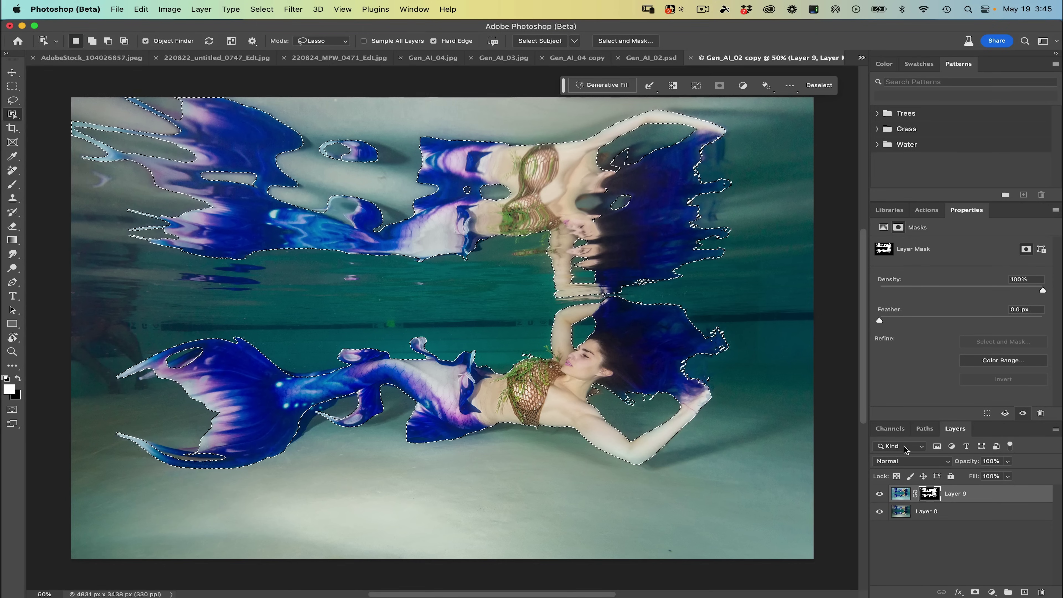
{"action": "key", "text": "shift+alt+super+e"}
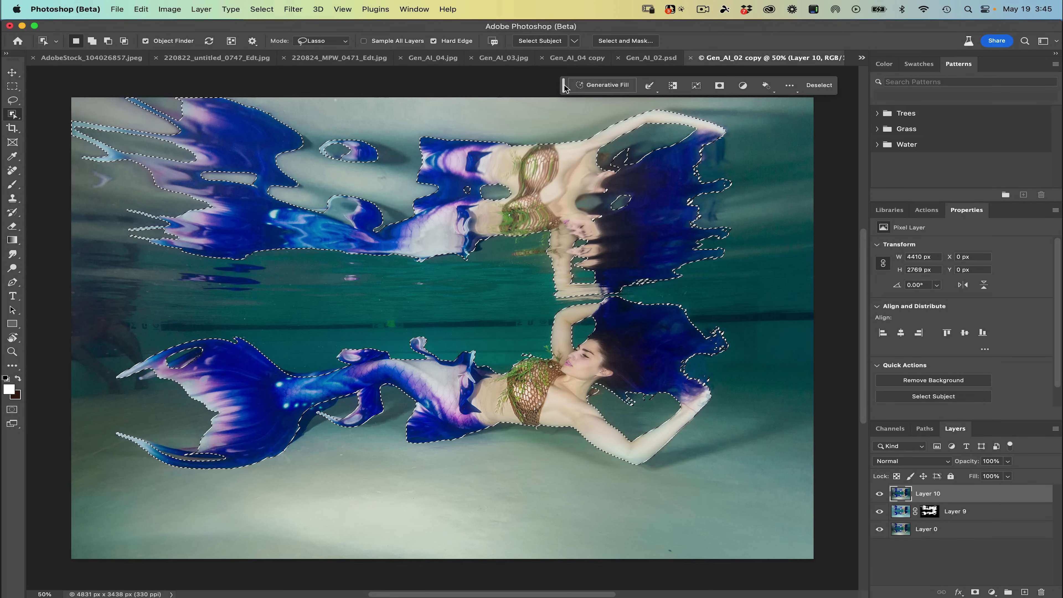
Move the contextual task bar to a new spot and pin its position there
{"action": "left_click_drag", "start_coordinate": [564, 86], "coordinate": [524, 85]}
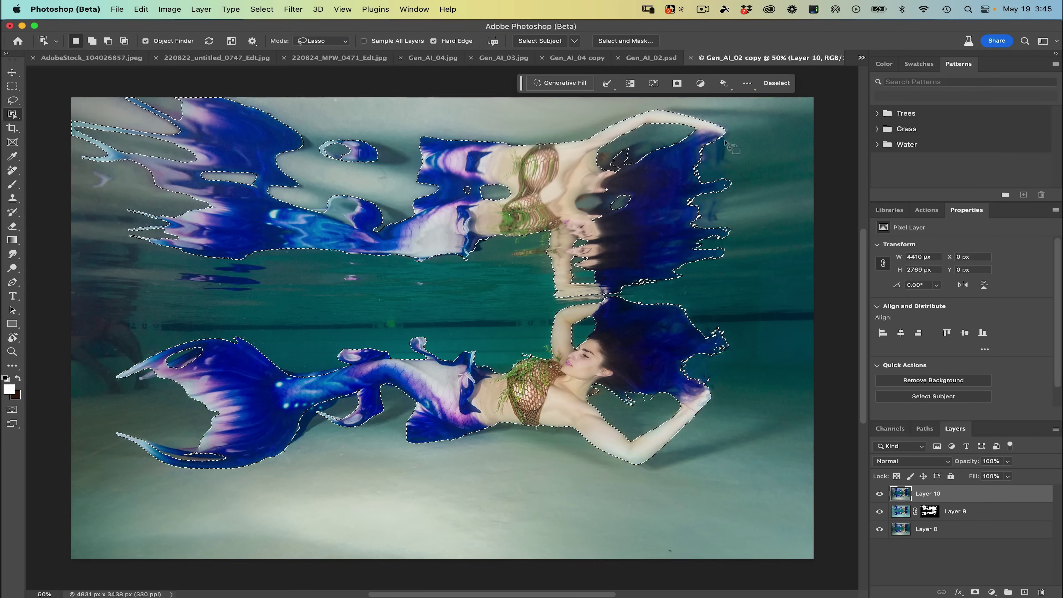
{"action": "left_click", "coordinate": [747, 83]}
{"action": "left_click", "coordinate": [758, 120]}
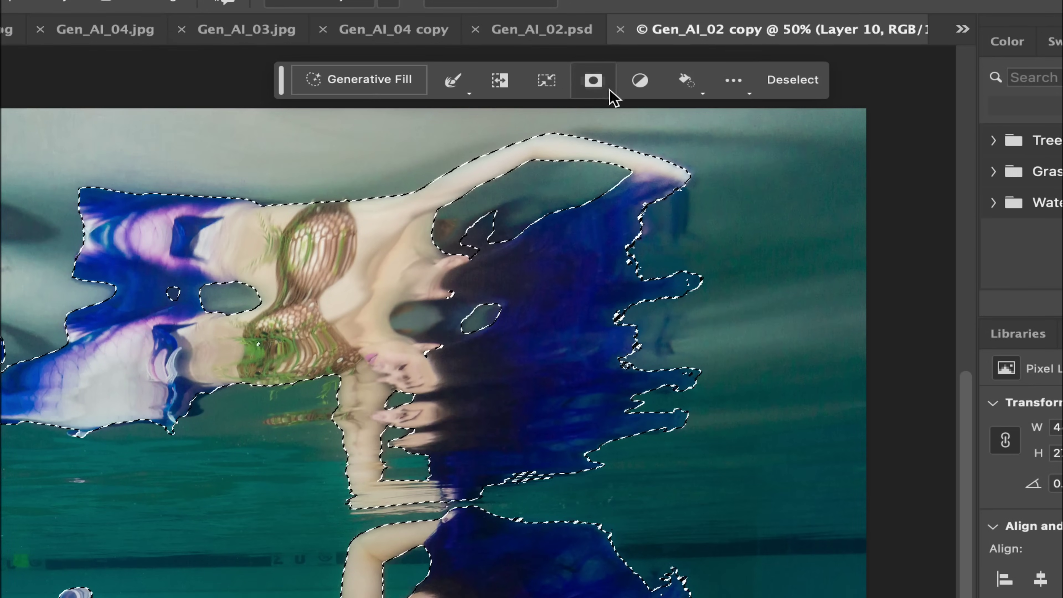
{"action": "left_click", "coordinate": [727, 89]}
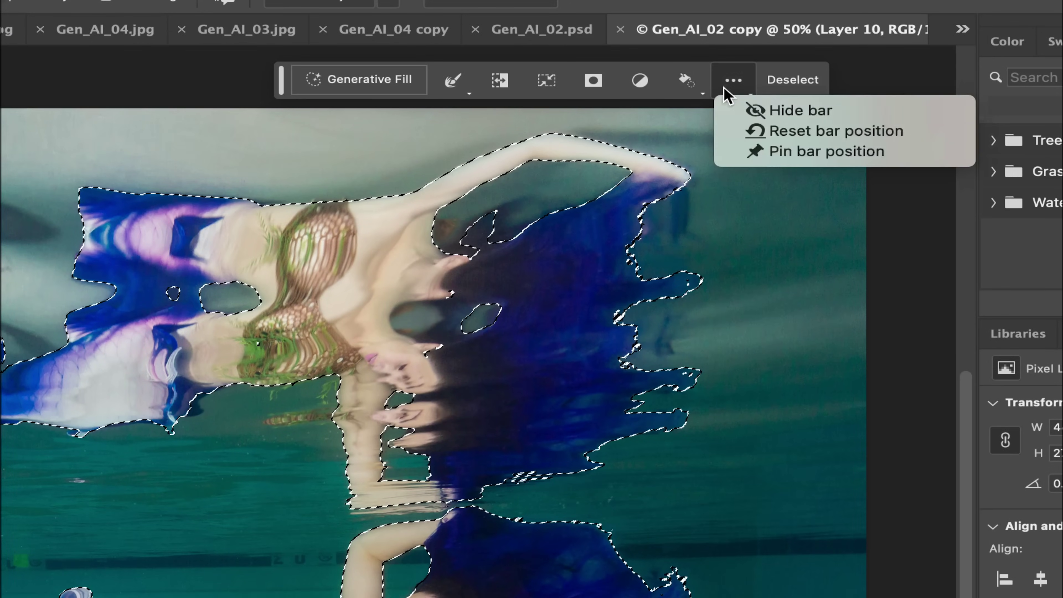
{"action": "left_click", "coordinate": [772, 154]}
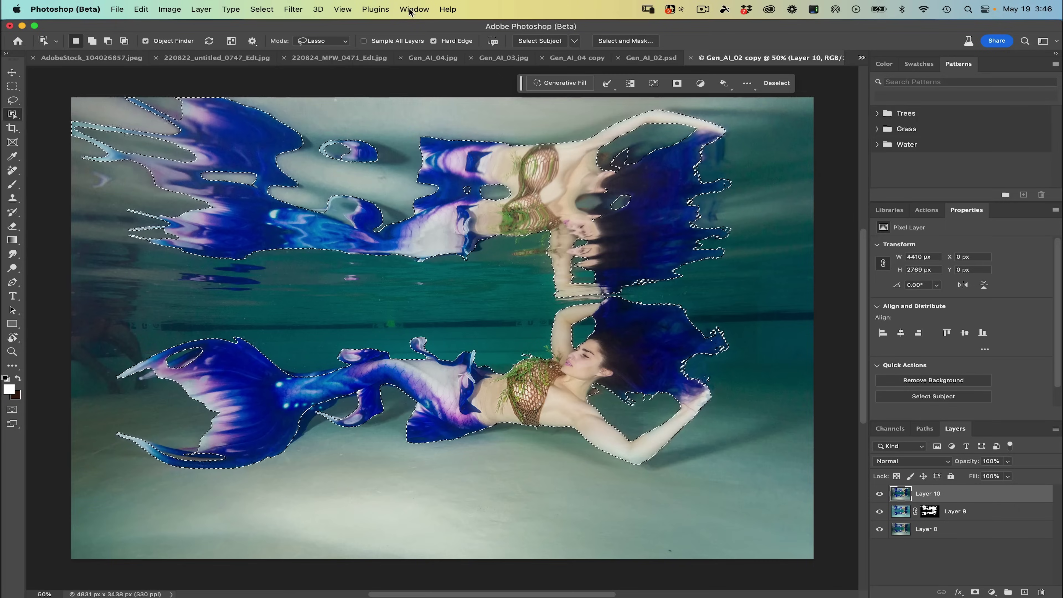
{"action": "left_click", "coordinate": [414, 9]}
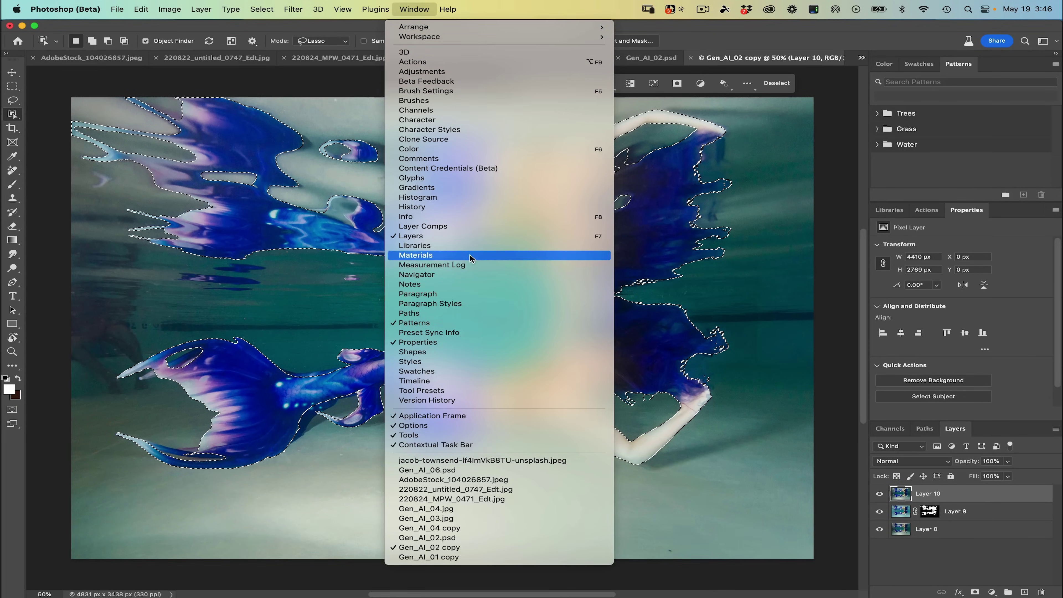
{"action": "left_click", "coordinate": [774, 158]}
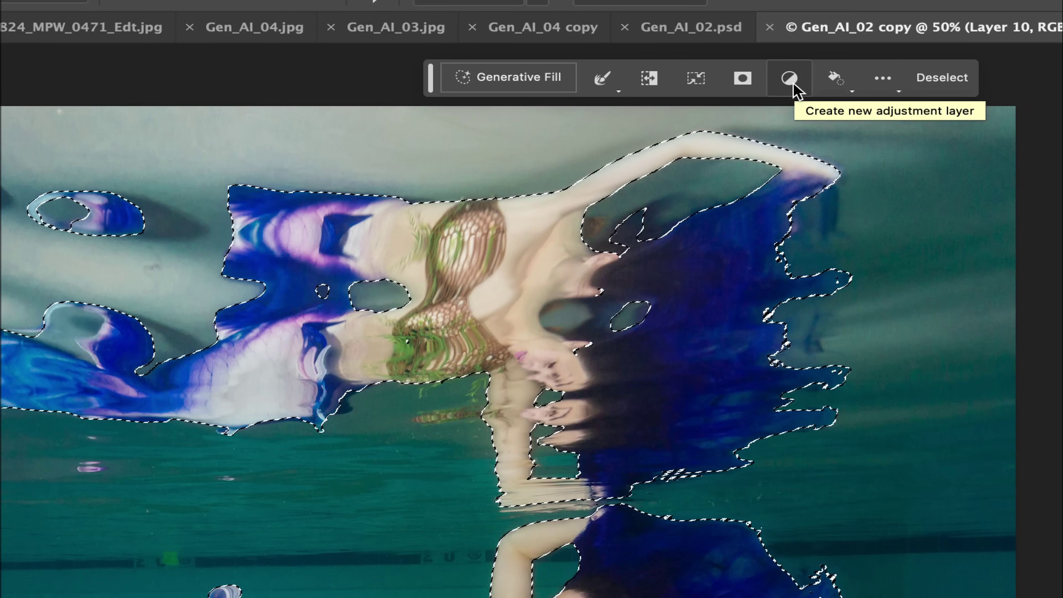
Invert the mermaid selection to the background and start a Generative Fill on it
{"action": "left_click", "coordinate": [650, 78]}
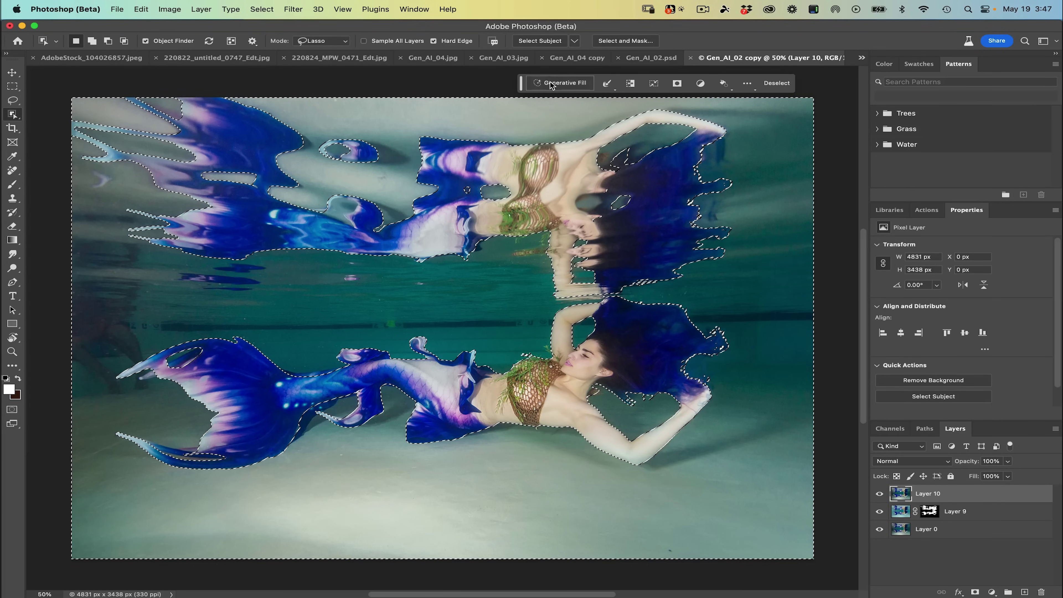
{"action": "left_click", "coordinate": [550, 84]}
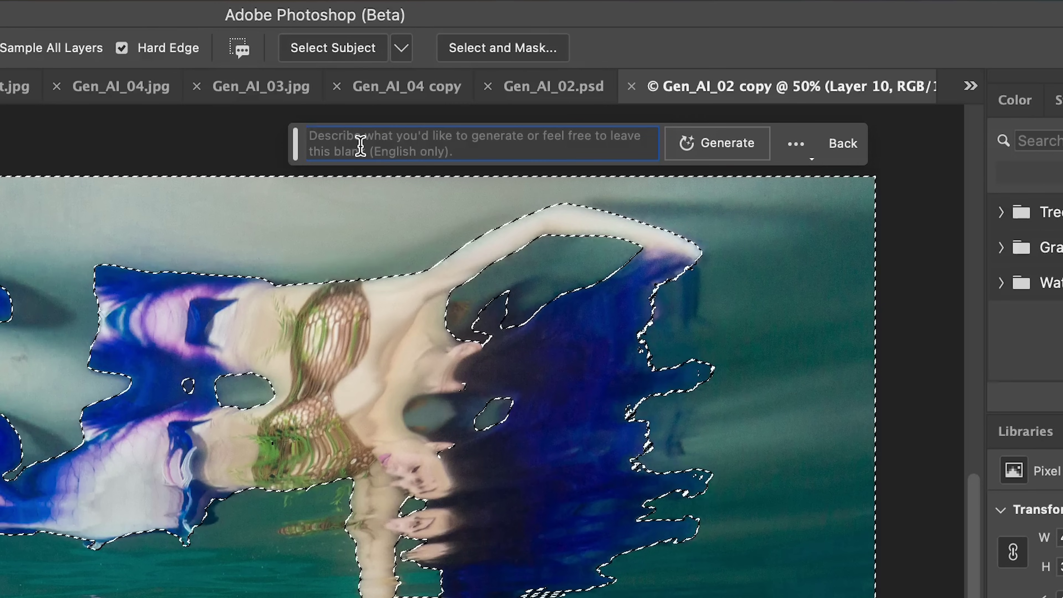
Enter the prompt 'realistic shallow ocean floor with white sand, front lighting' in Generative Fill
{"action": "type", "text": "shallow"}
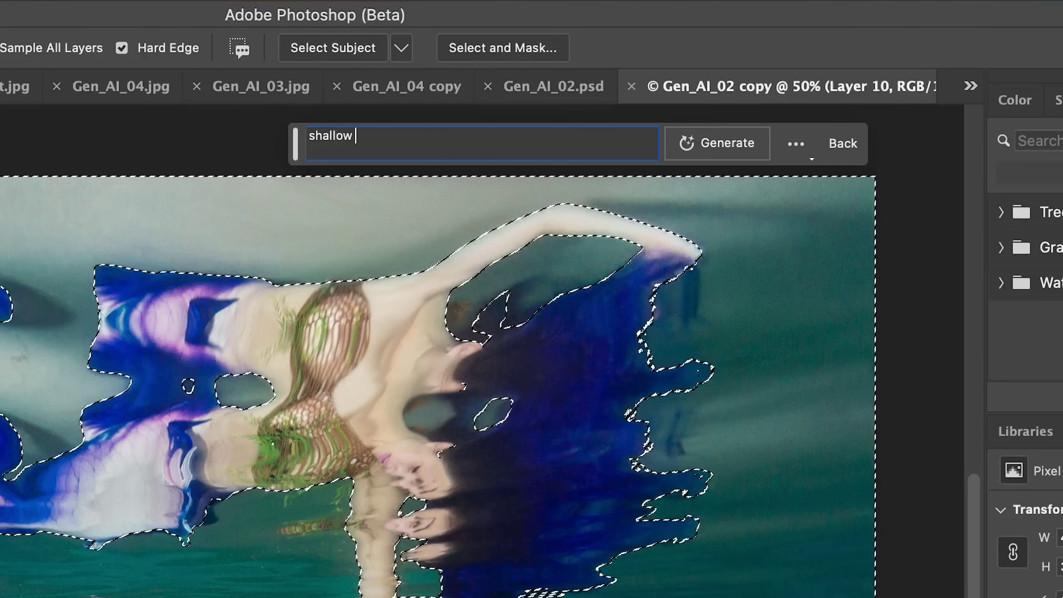
{"action": "left_click", "coordinate": [309, 135]}
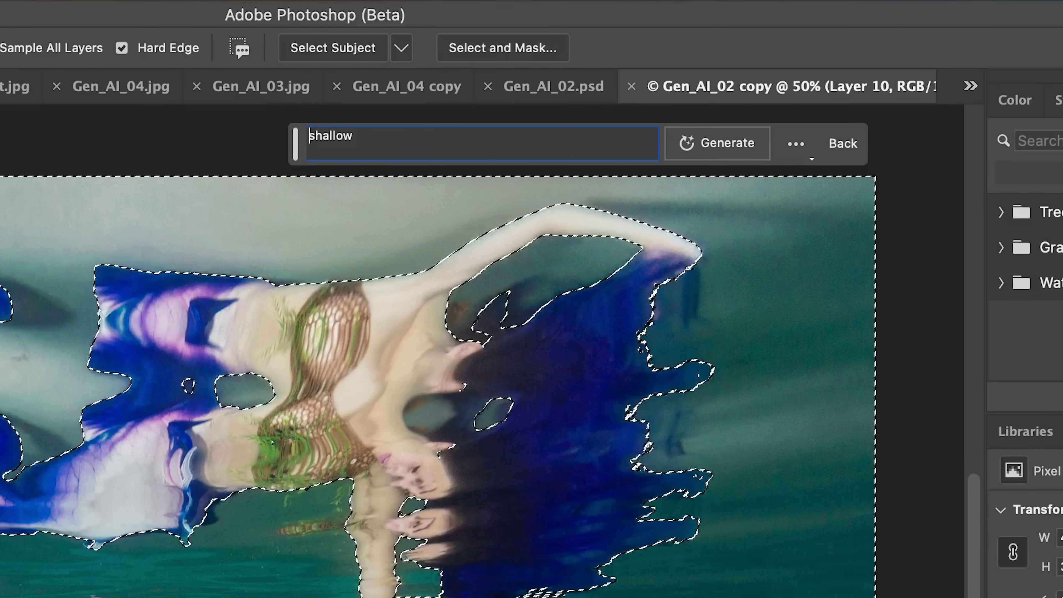
{"action": "type", "text": "rea"}
{"action": "type", "text": "stic "}
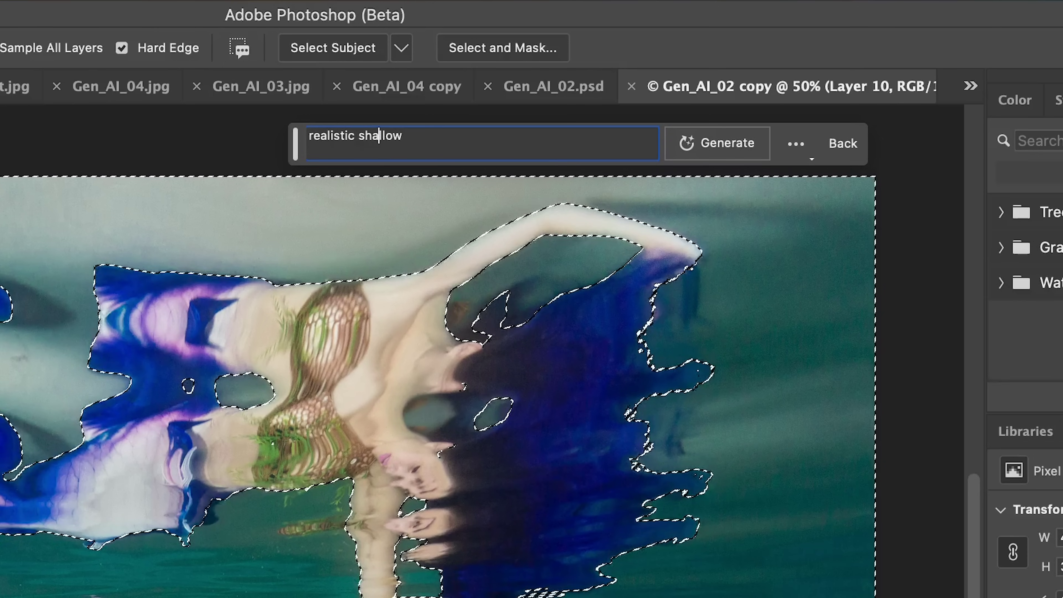
{"action": "type", "text": "ocean floo"}
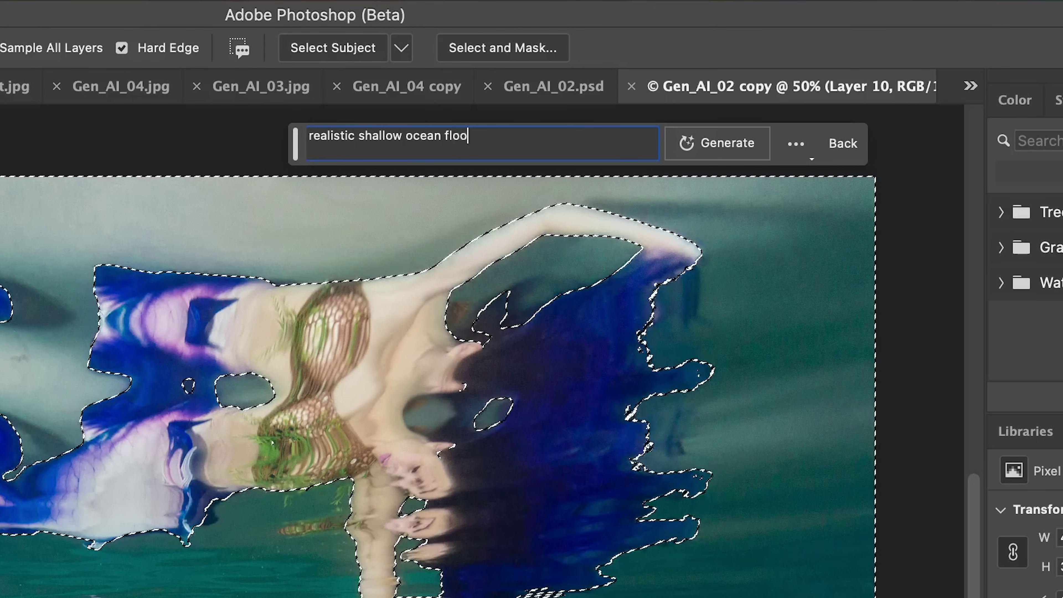
{"action": "type", "text": "e"}
{"action": "key", "text": "BackSpace"}
{"action": "key", "text": "BackSpace"}
{"action": "type", "text": "r"}
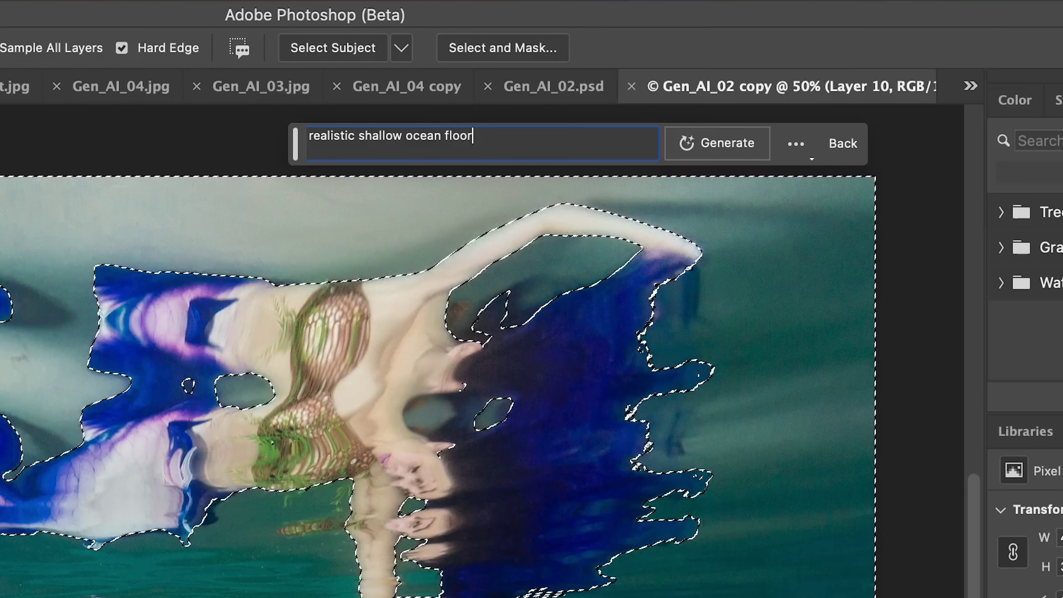
{"action": "type", "text": " with white"}
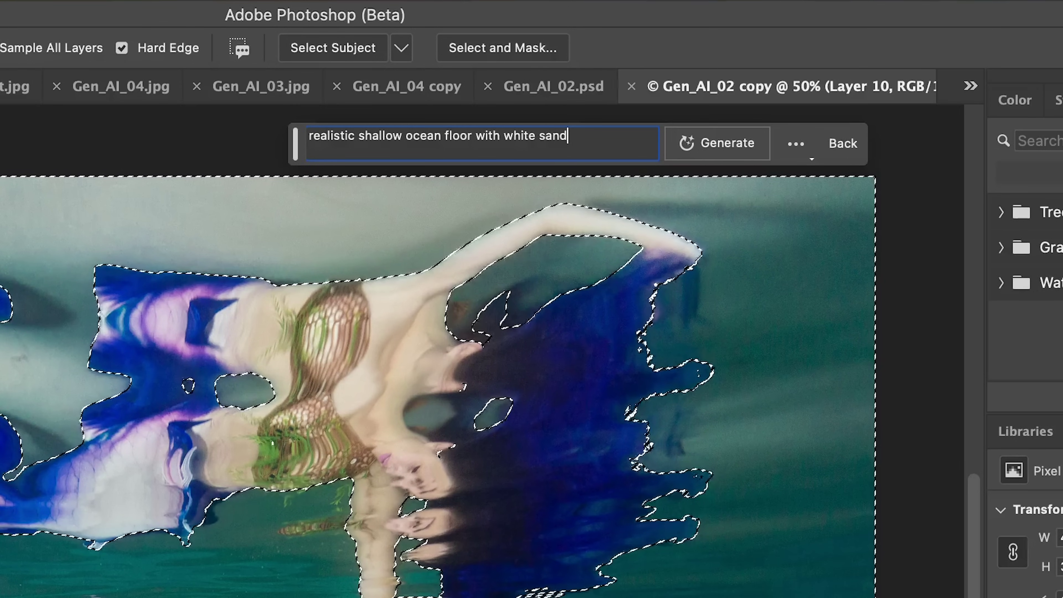
{"action": "type", "text": "sand, front lihtin"}
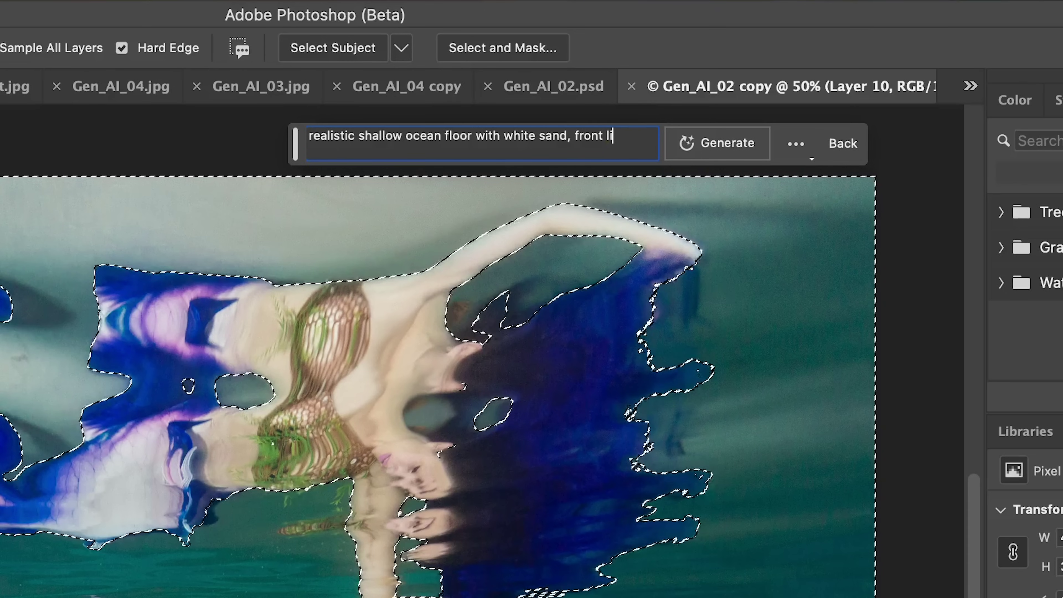
{"action": "type", "text": "gh"}
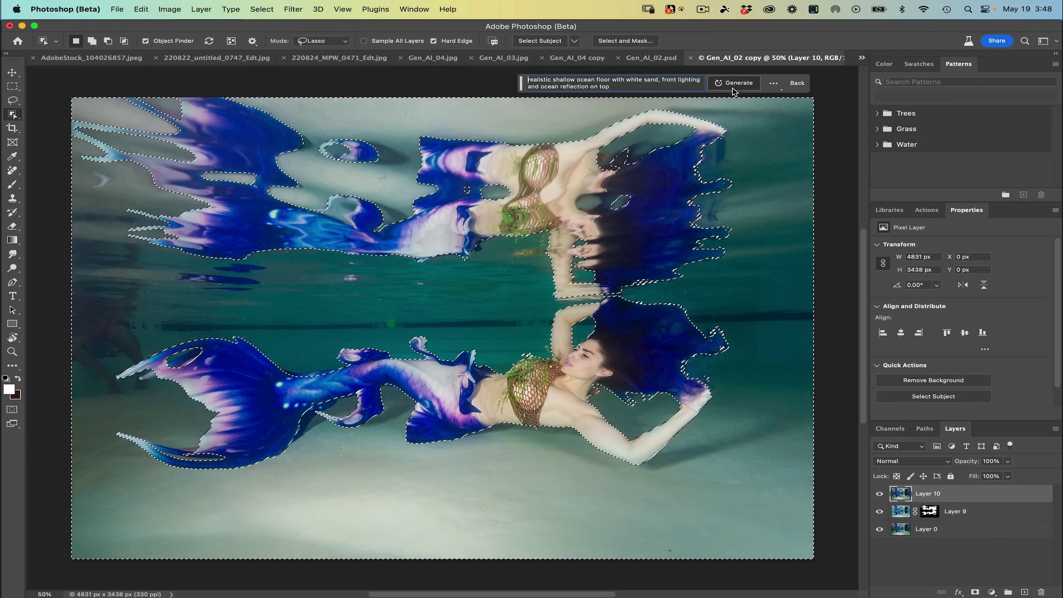
Generate the ocean-floor background from the entered prompt
{"action": "left_click", "coordinate": [733, 84]}
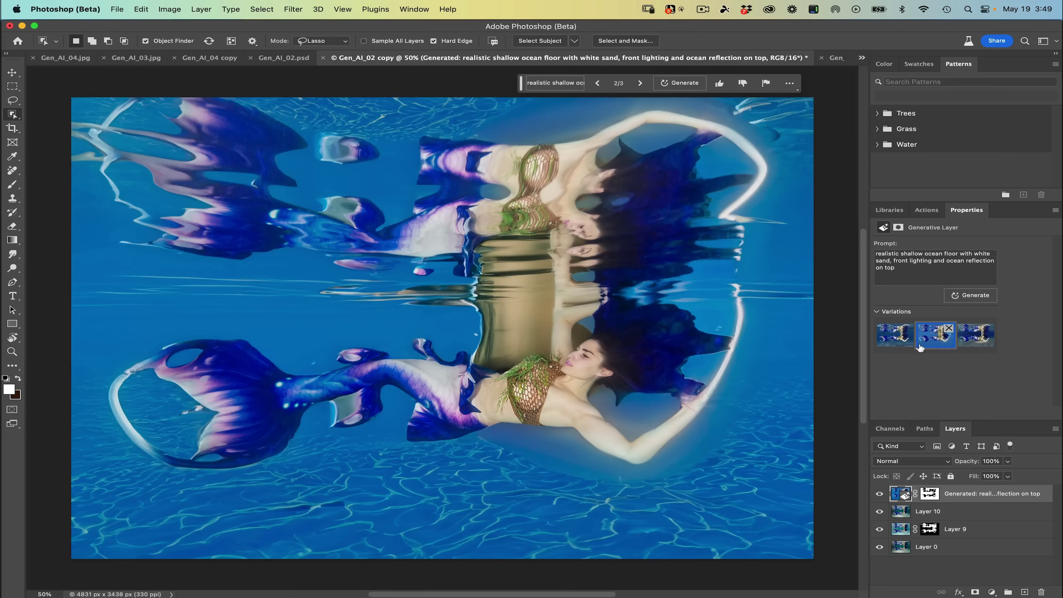
Preview the first and third variations, then generate three more for six in total
{"action": "left_click", "coordinate": [892, 341]}
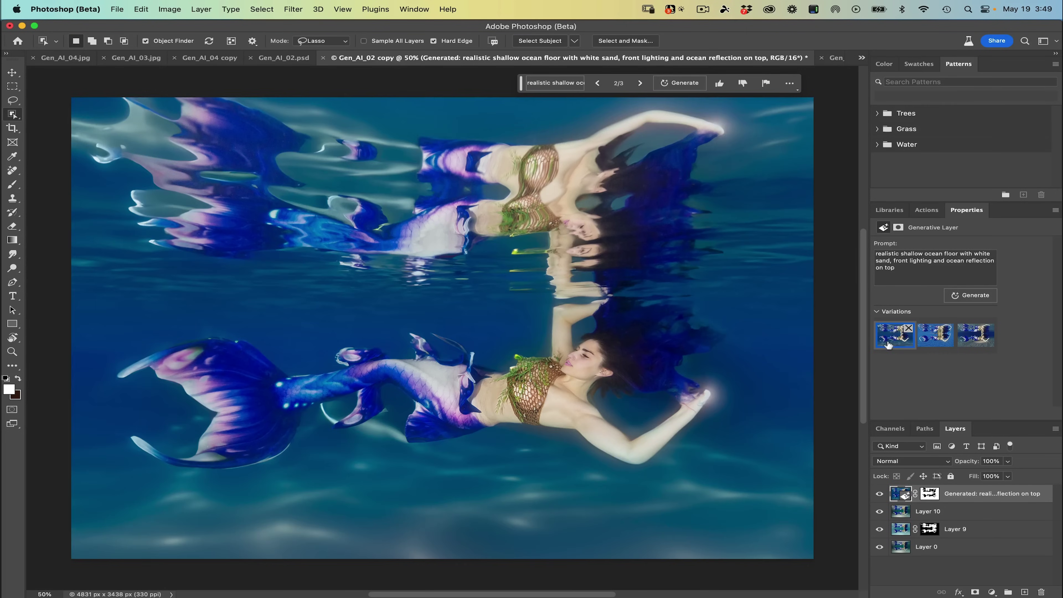
{"action": "left_click", "coordinate": [969, 339]}
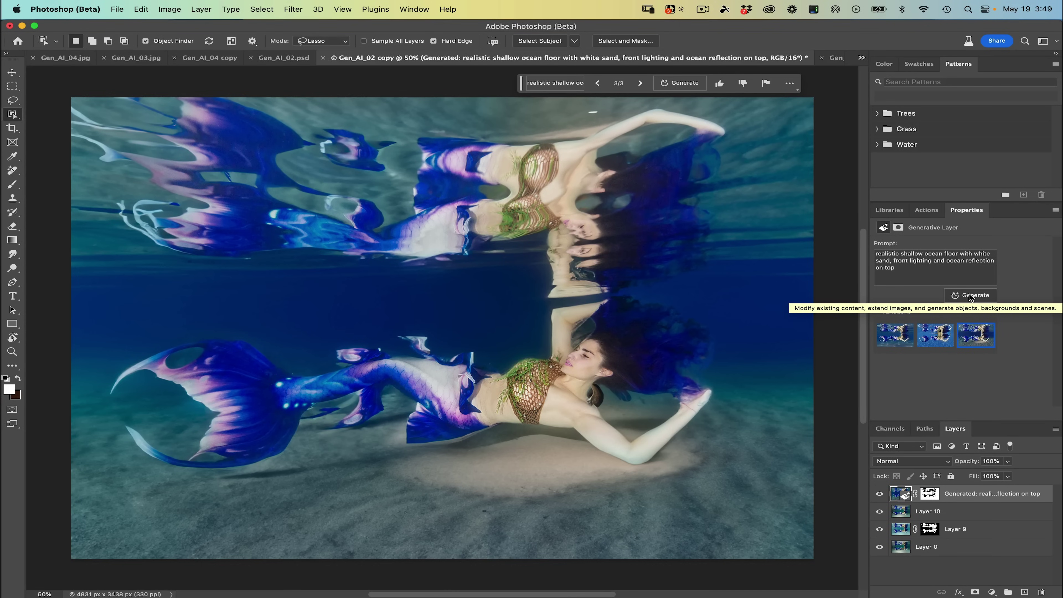
{"action": "left_click", "coordinate": [970, 295]}
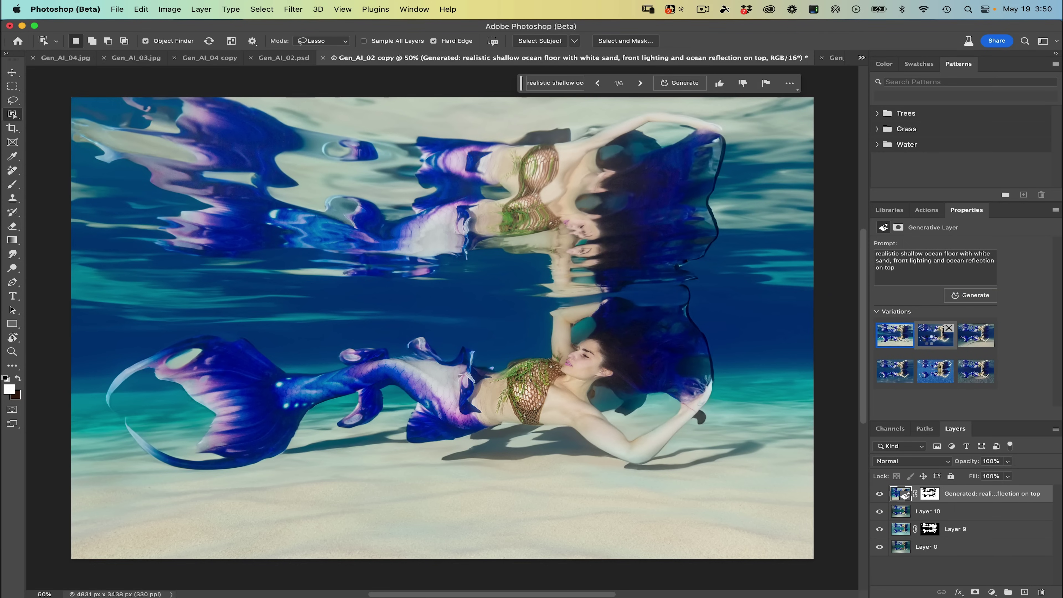
Apply the third, sandy-floor variation and switch to the Gen_AI_01 copy forest portrait
{"action": "left_click", "coordinate": [931, 340]}
{"action": "left_click", "coordinate": [975, 345]}
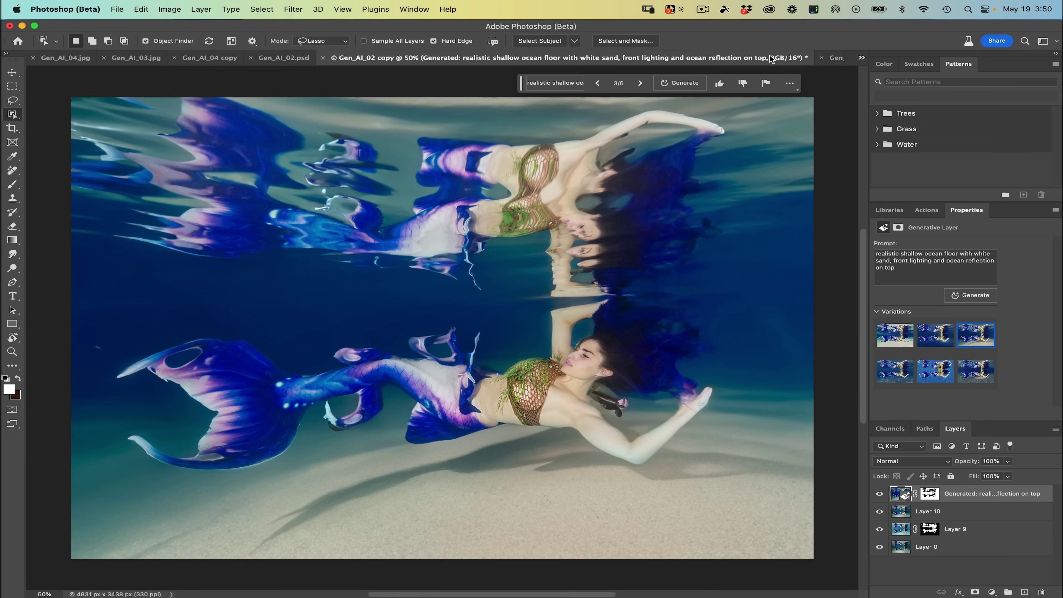
{"action": "left_click", "coordinate": [834, 58]}
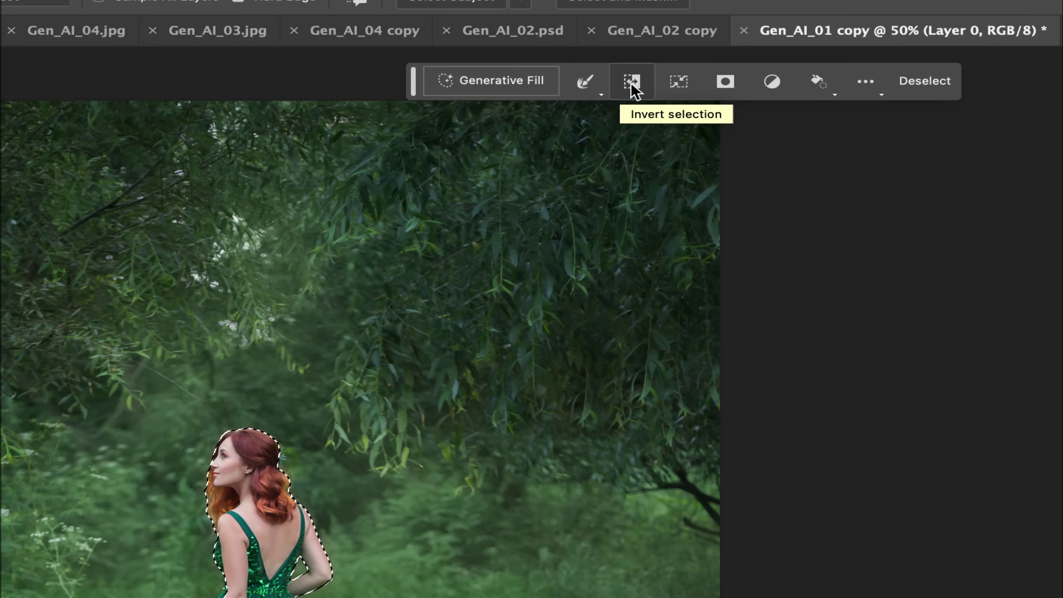
Invert the selection around the woman, zoom in on the dress hem, and pick the Lasso tool
{"action": "left_click", "coordinate": [635, 84]}
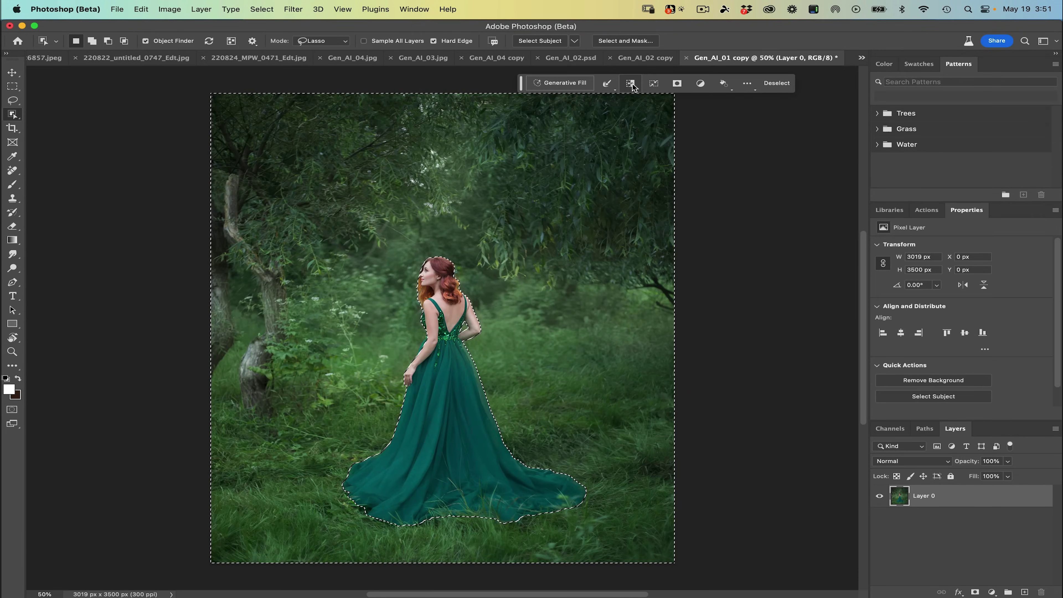
{"action": "key", "text": "super+equal"}
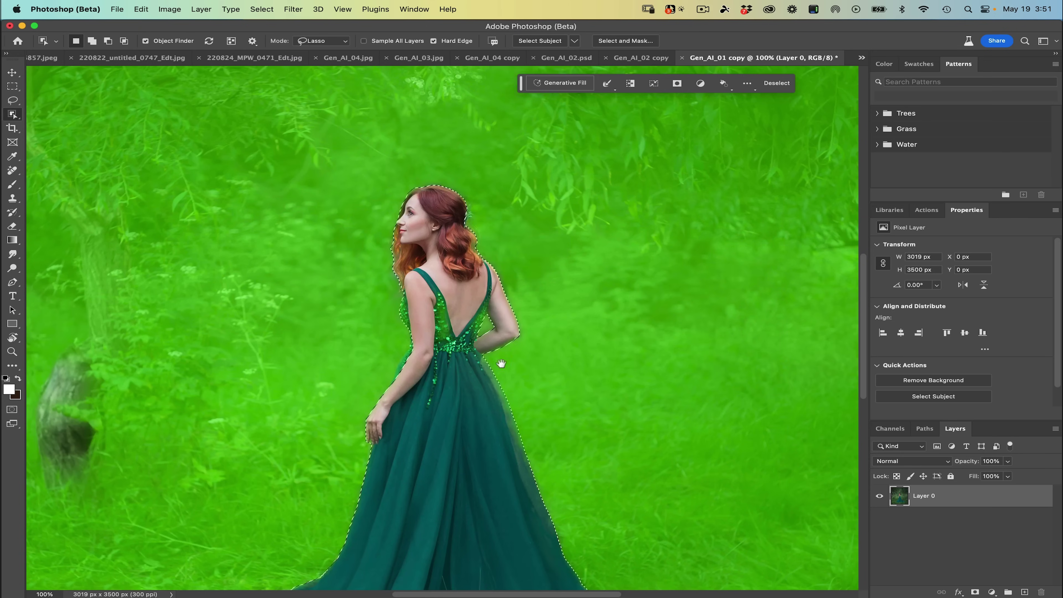
{"action": "key", "text": "super+equal"}
{"action": "left_click_drag", "start_coordinate": [518, 292], "coordinate": [530, 256]}
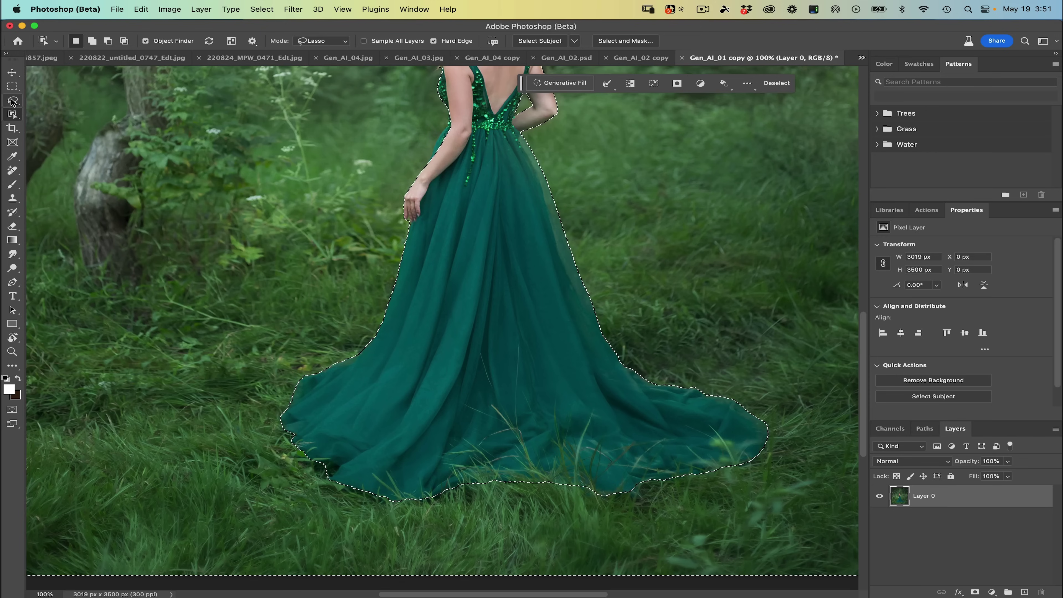
{"action": "left_click", "coordinate": [12, 100]}
Lasso-subtract the grass tufts along the dress hem from the selection
{"action": "key", "text": "alt"}
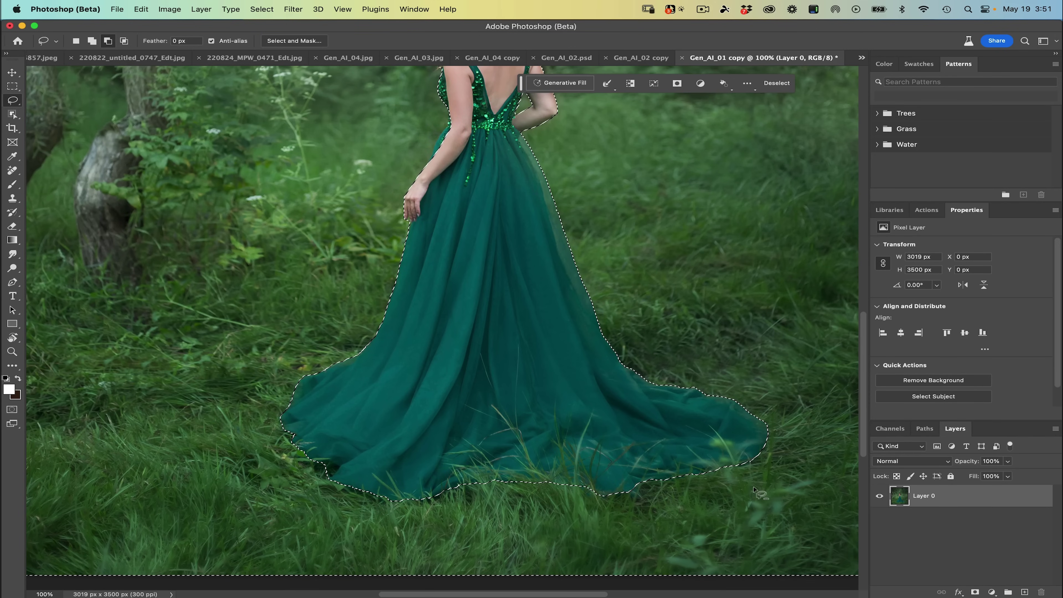
{"action": "left_click_drag", "start_coordinate": [752, 456], "coordinate": [752, 460]}
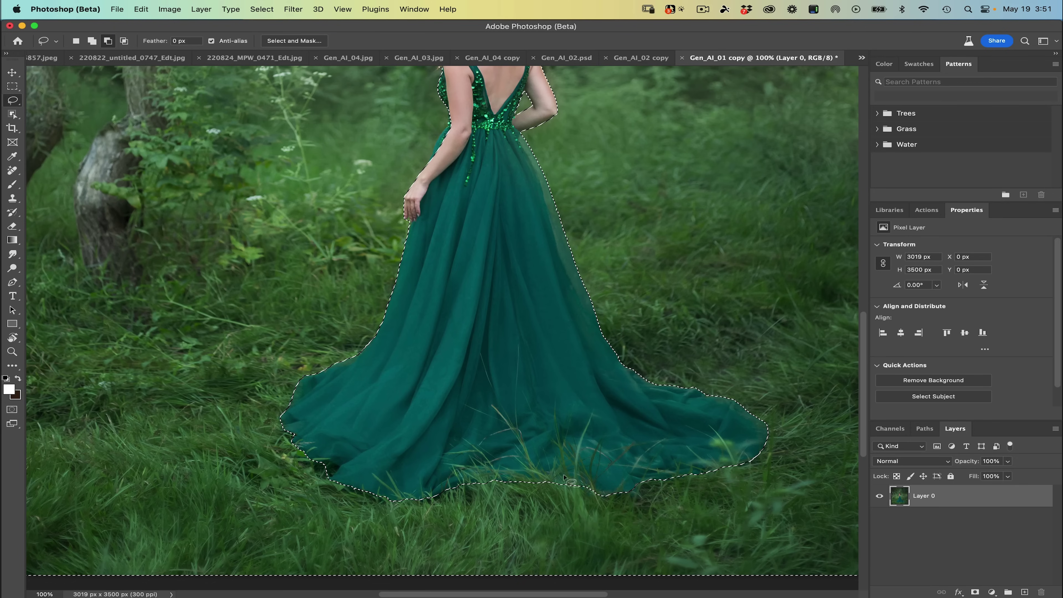
{"action": "mouse_move", "coordinate": [443, 508]}
{"action": "left_mouse_down"}
{"action": "mouse_move", "coordinate": [429, 496]}
{"action": "mouse_move", "coordinate": [354, 529]}
{"action": "left_mouse_up"}
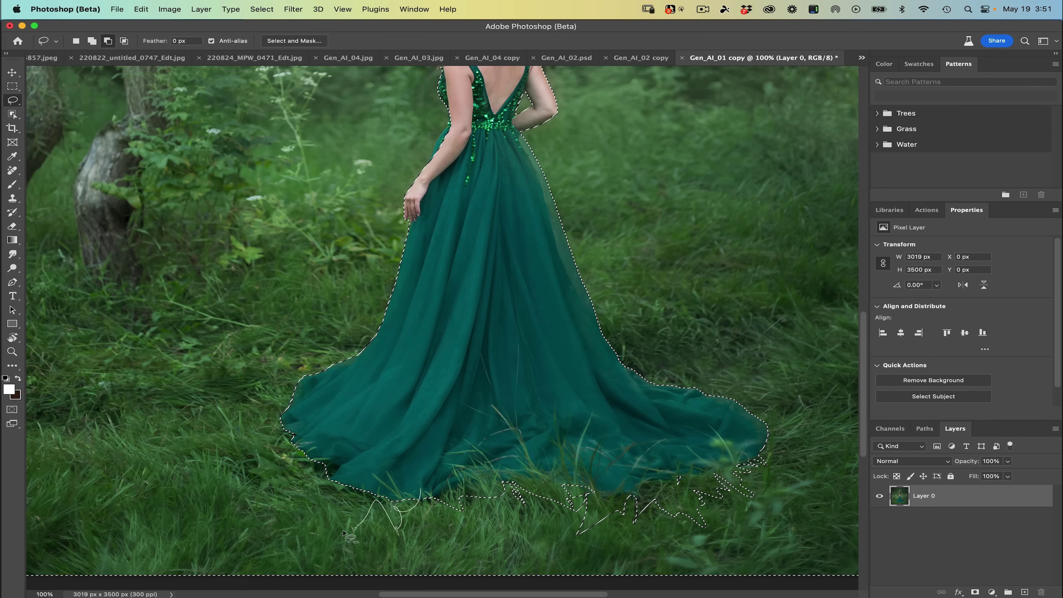
{"action": "left_click_drag", "start_coordinate": [334, 475], "coordinate": [333, 477]}
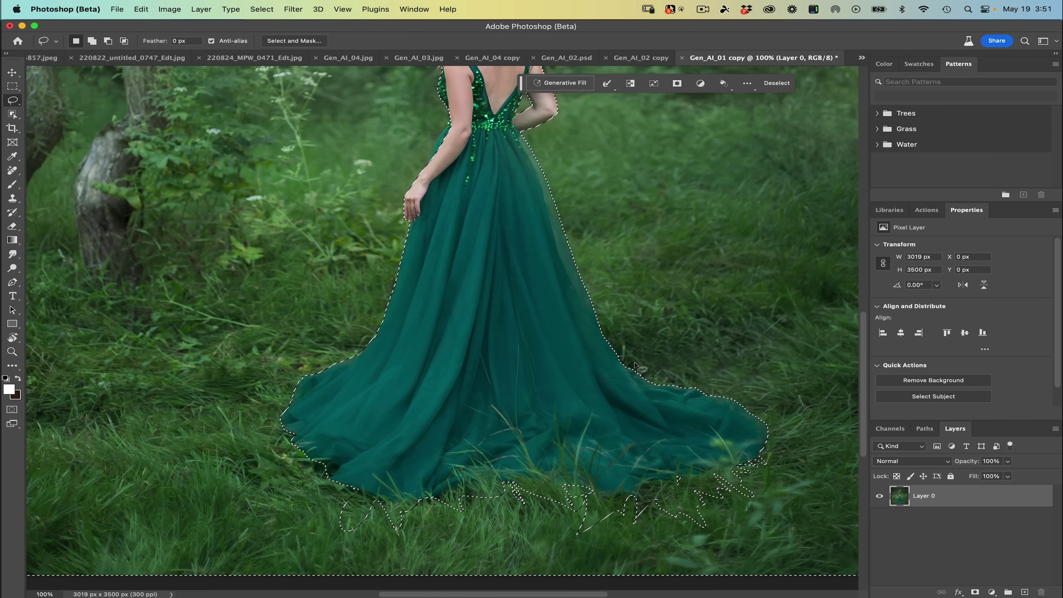
{"action": "mouse_move", "coordinate": [342, 477]}
{"action": "left_mouse_down"}
{"action": "mouse_move", "coordinate": [314, 493]}
{"action": "mouse_move", "coordinate": [293, 444]}
{"action": "left_mouse_up"}
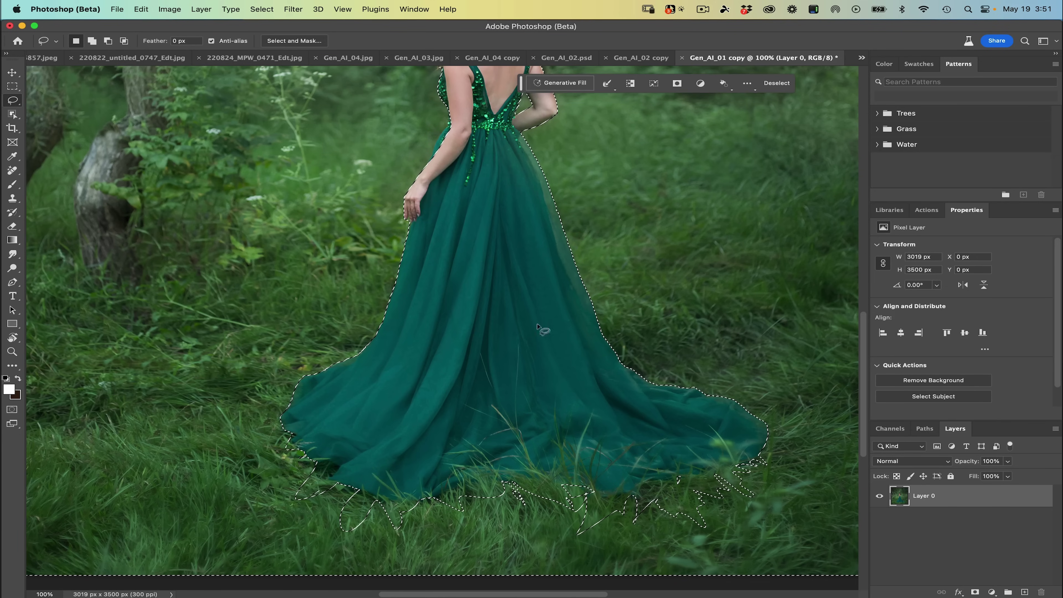
Zoom and pan around the image to check the selection, ending zoomed out
{"action": "key", "text": "super+minus"}
{"action": "key", "text": "super+minus"}
{"action": "key", "text": "super+minus"}
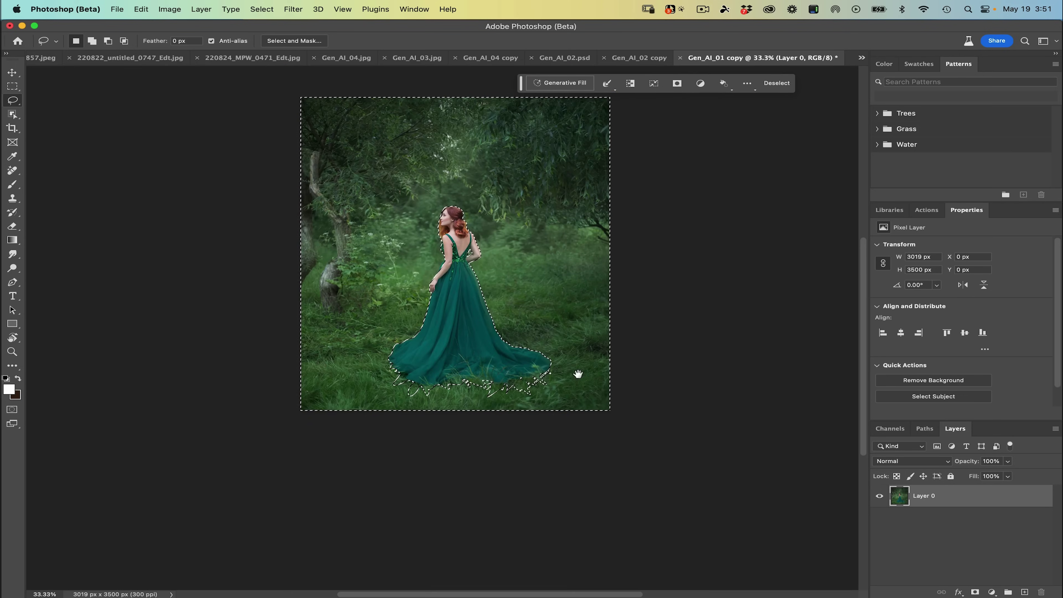
{"action": "left_click_drag", "start_coordinate": [543, 349], "coordinate": [563, 404]}
{"action": "key", "text": "super+plus"}
{"action": "key", "text": "super+plus"}
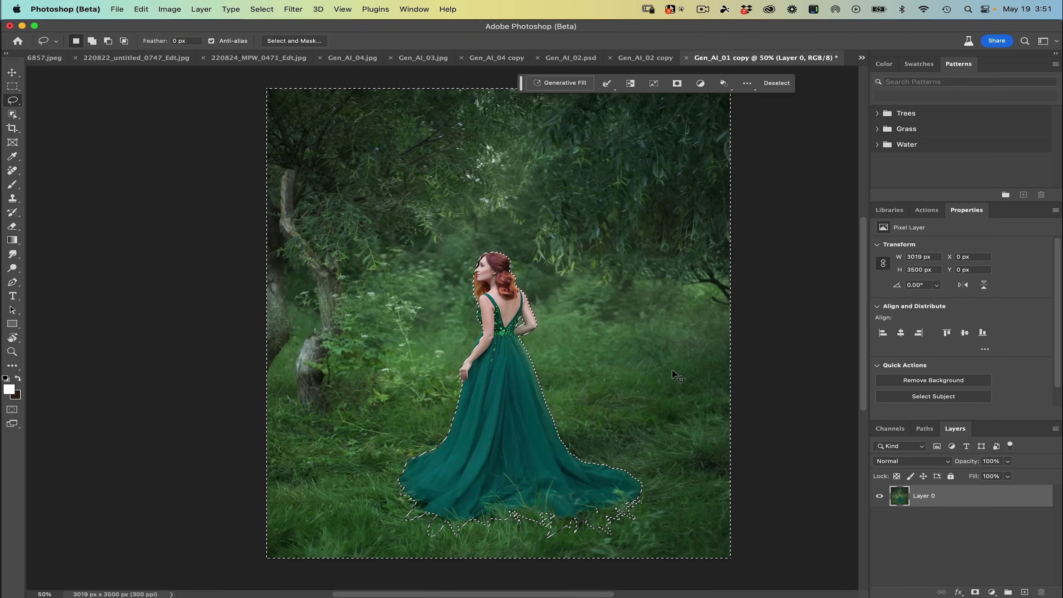
{"action": "key", "text": "super+plus"}
{"action": "key", "text": "super+plus"}
{"action": "mouse_move", "coordinate": [577, 109]}
{"action": "left_mouse_down"}
{"action": "mouse_move", "coordinate": [506, 180]}
{"action": "mouse_move", "coordinate": [487, 237]}
{"action": "mouse_move", "coordinate": [491, 184]}
{"action": "mouse_move", "coordinate": [505, 179]}
{"action": "left_mouse_up"}
{"action": "key", "text": "super+minus"}
{"action": "key", "text": "super+minus"}
{"action": "key", "text": "super+minus"}
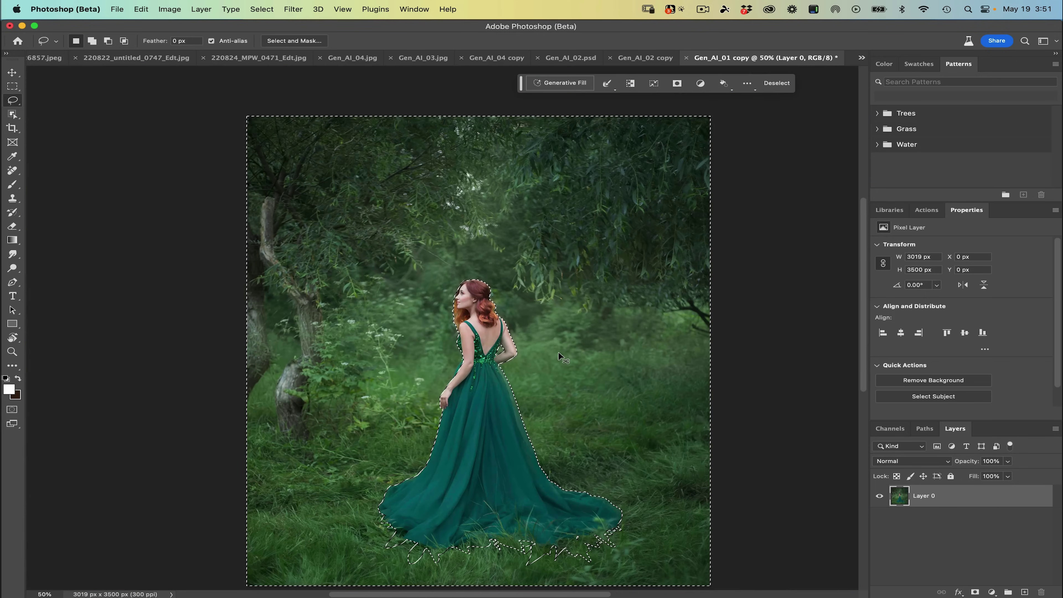
{"action": "scroll", "coordinate": [472, 324], "scroll_direction": "down", "scroll_amount": 3}
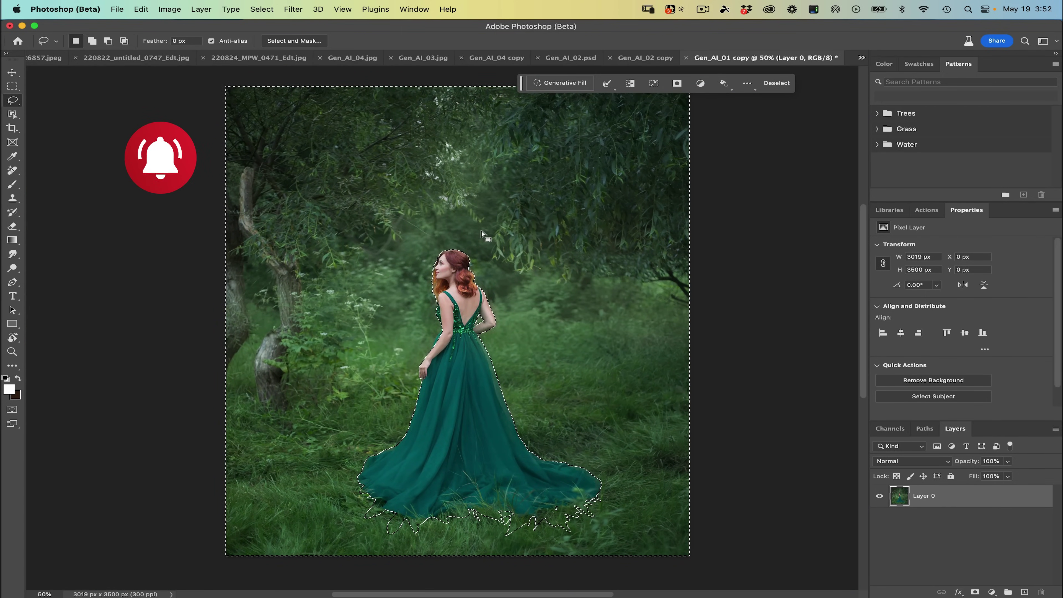
Generate a Generative Fill background: grassy hill, medieval castle on rocky mountains, stormy ominous clouds
{"action": "left_click", "coordinate": [552, 90]}
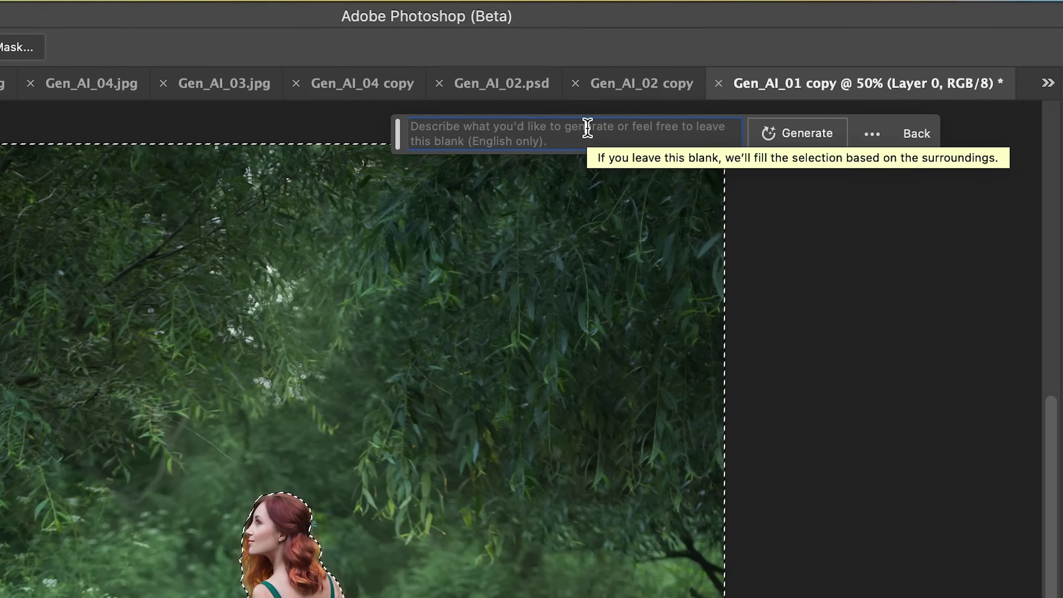
{"action": "type", "text": "grassy hill in the foregro"}
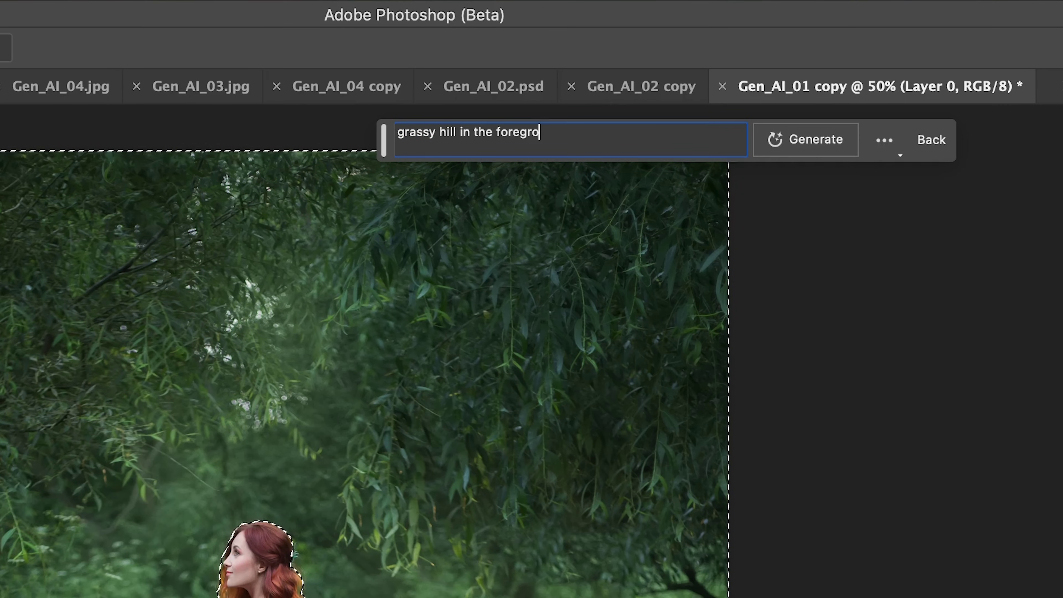
{"action": "type", "text": "und with medieval castle on f"}
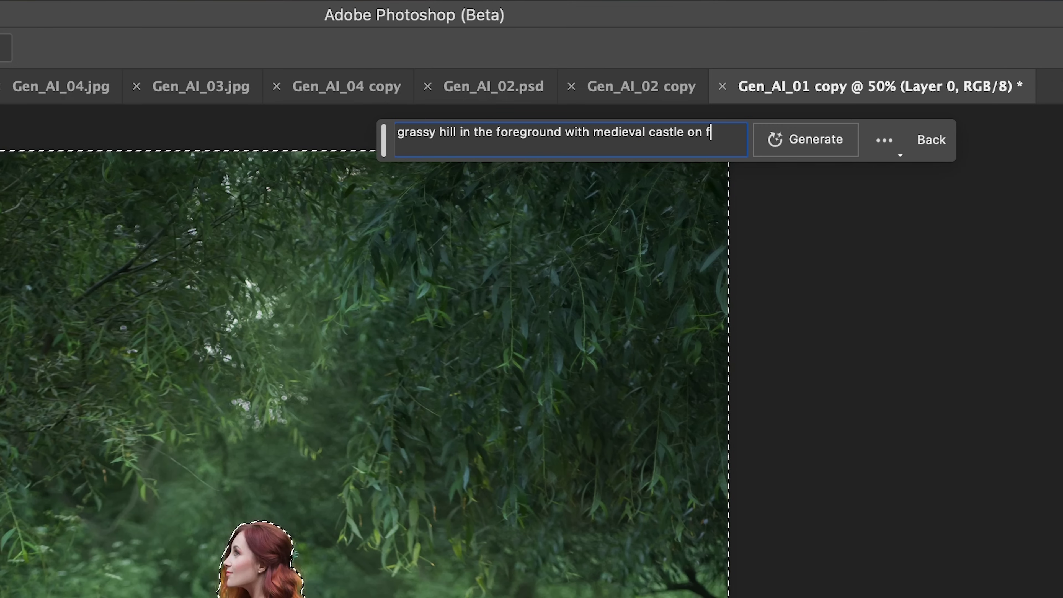
{"action": "key", "text": "BackSpace"}
{"action": "type", "text": "rocky mountains in the background"}
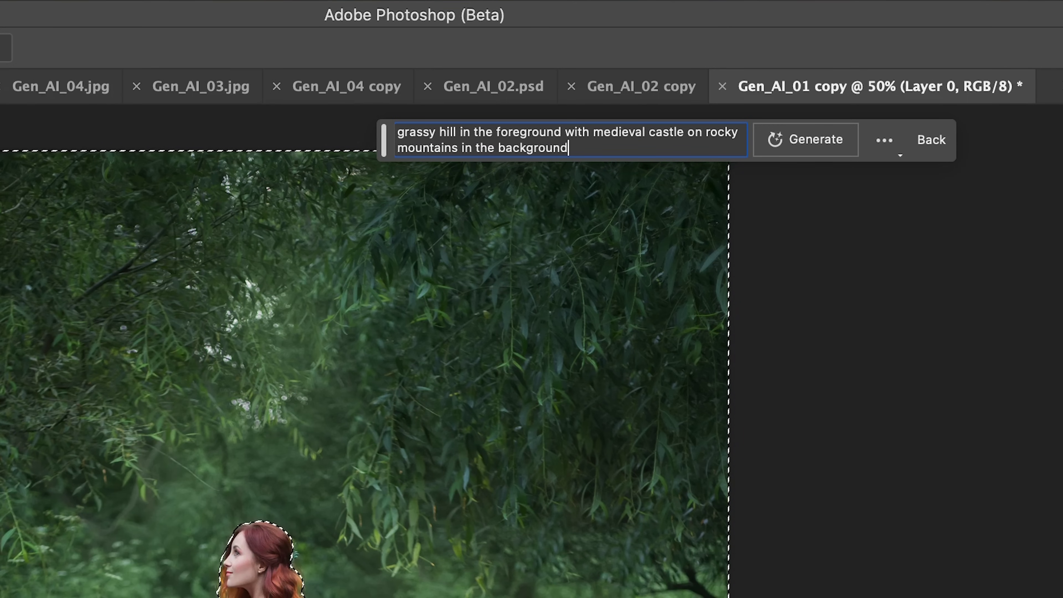
{"action": "type", "text": ", cloudy stormy ominous weather"}
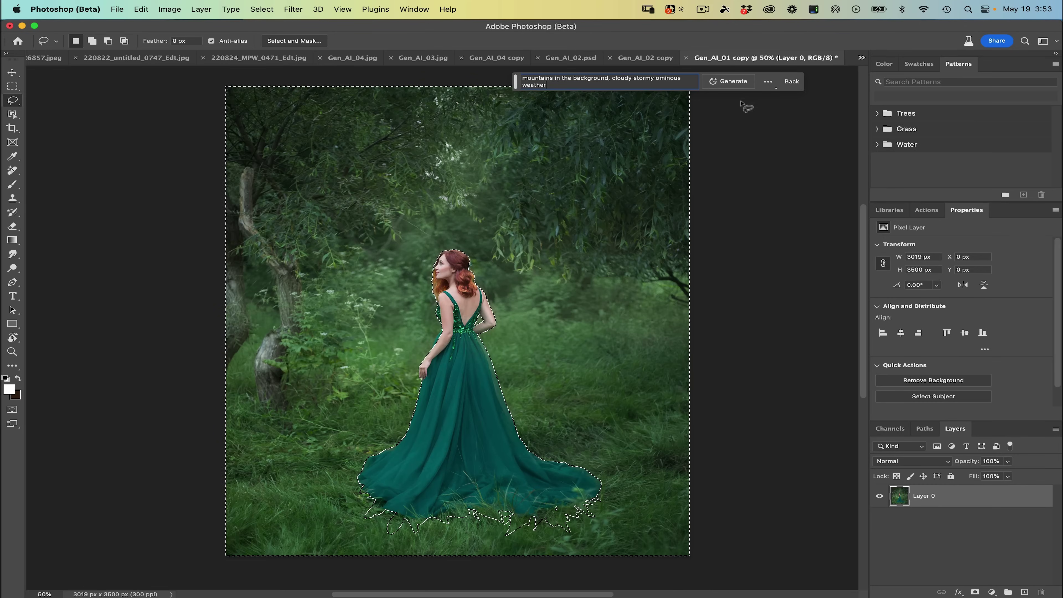
{"action": "left_click", "coordinate": [735, 83]}
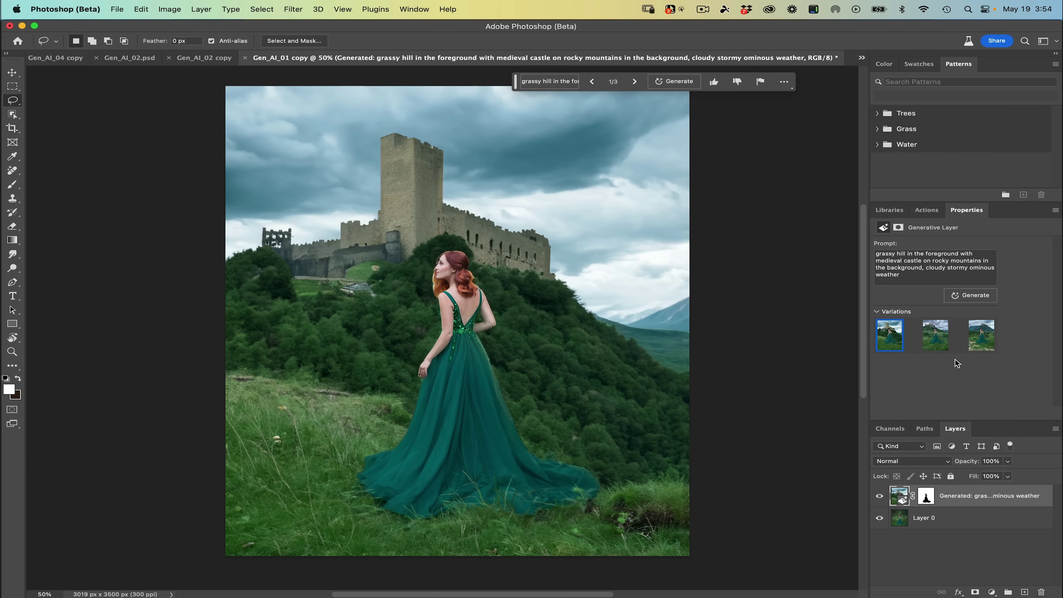
Choose the second generated variation, the castle on a rocky grassy hill
{"action": "left_click", "coordinate": [935, 339]}
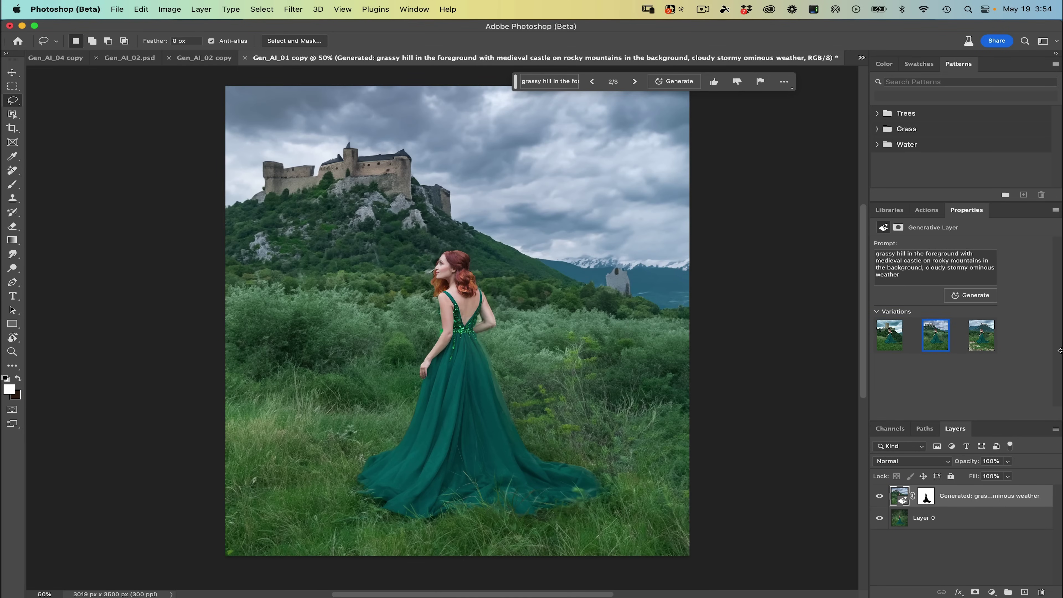
Compare the third variation, return to the second, and view it at 100%
{"action": "left_click", "coordinate": [981, 347]}
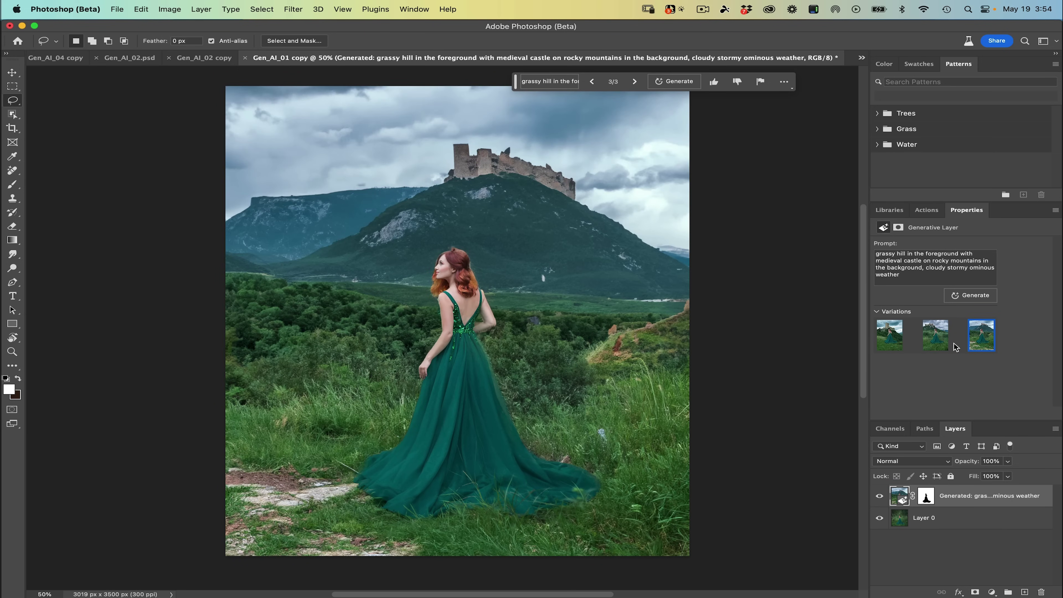
{"action": "left_click", "coordinate": [941, 346]}
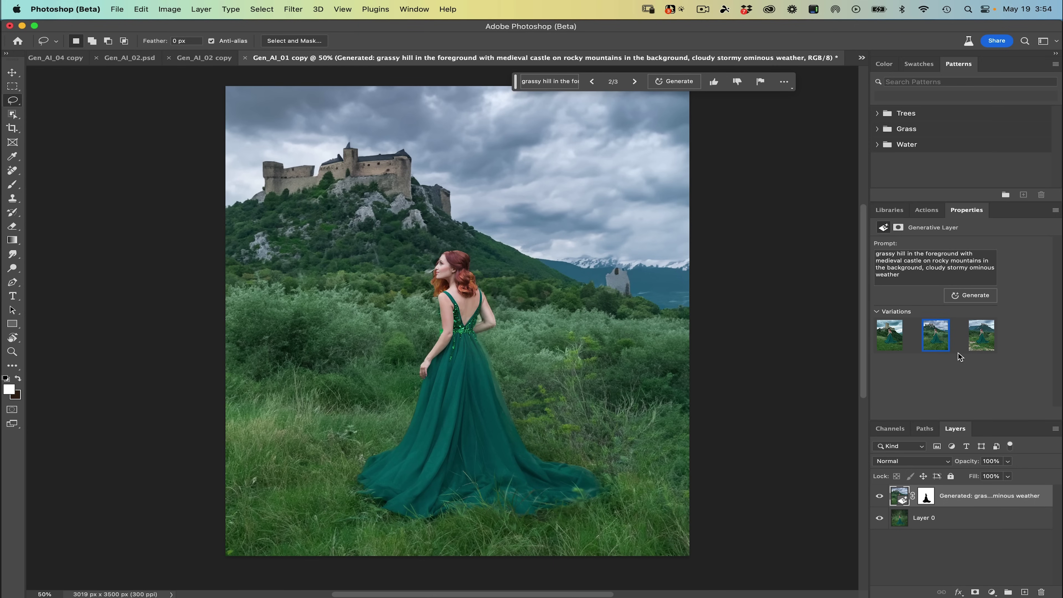
{"action": "key", "text": "super+1"}
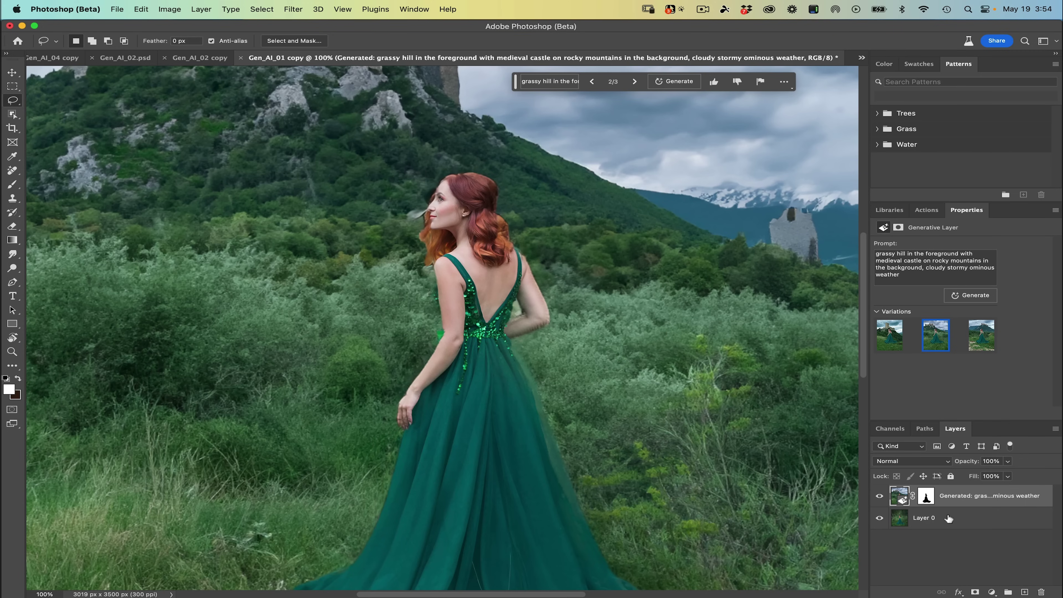
Select the woman on Layer 0 and copy her to Layer 1 above the Generated layer
{"action": "left_click", "coordinate": [879, 496]}
{"action": "left_click", "coordinate": [921, 518]}
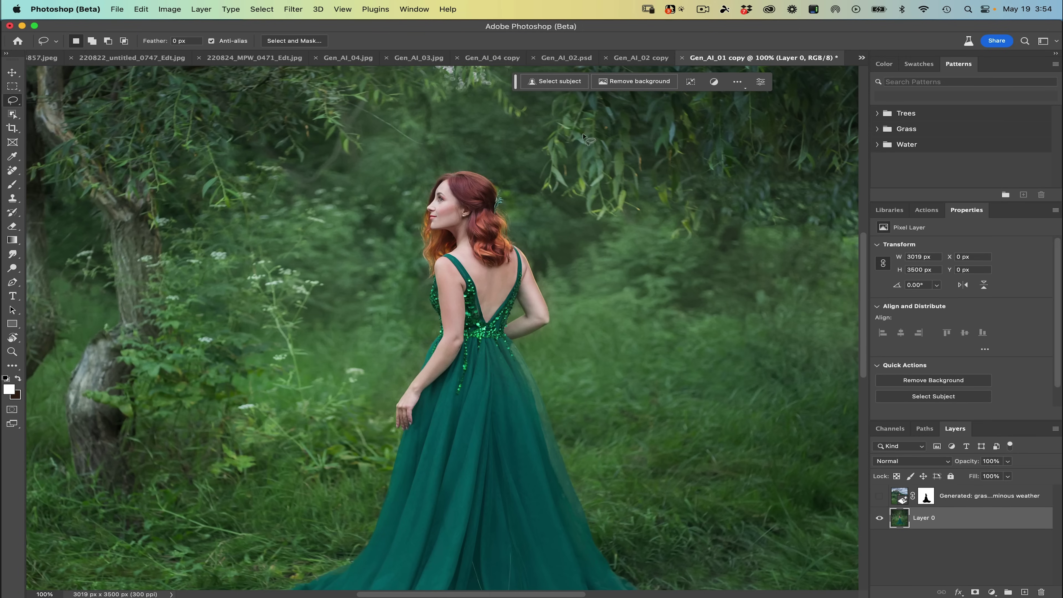
{"action": "left_click", "coordinate": [561, 83]}
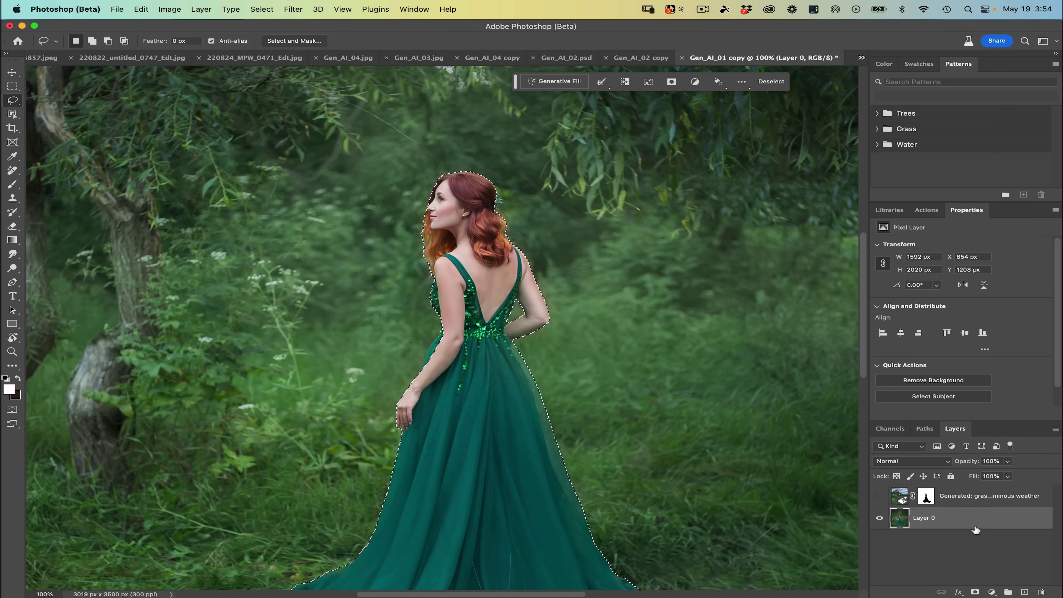
{"action": "left_click", "coordinate": [953, 498]}
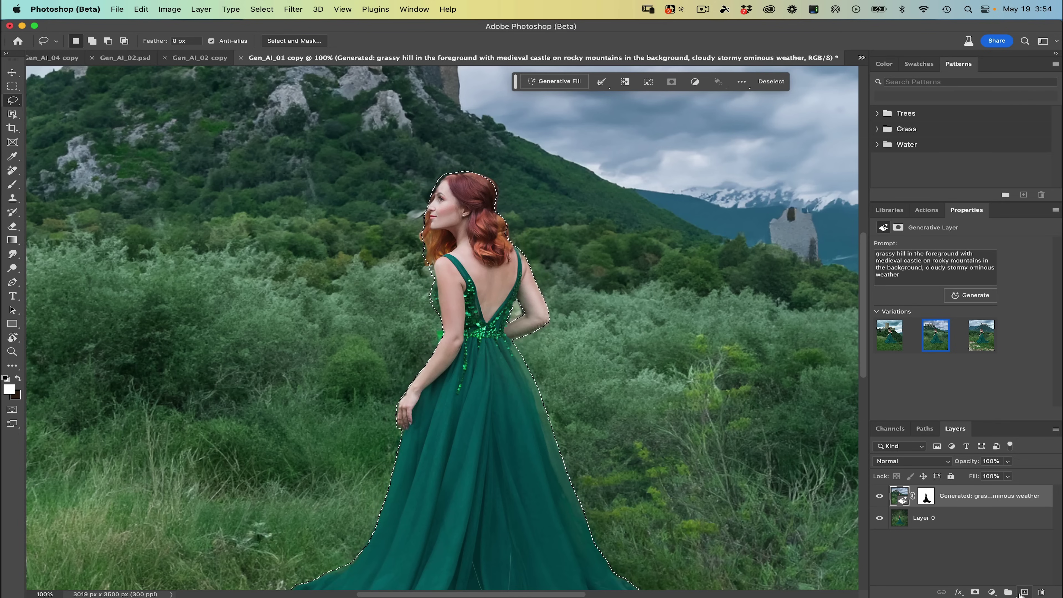
{"action": "key", "text": "super+j"}
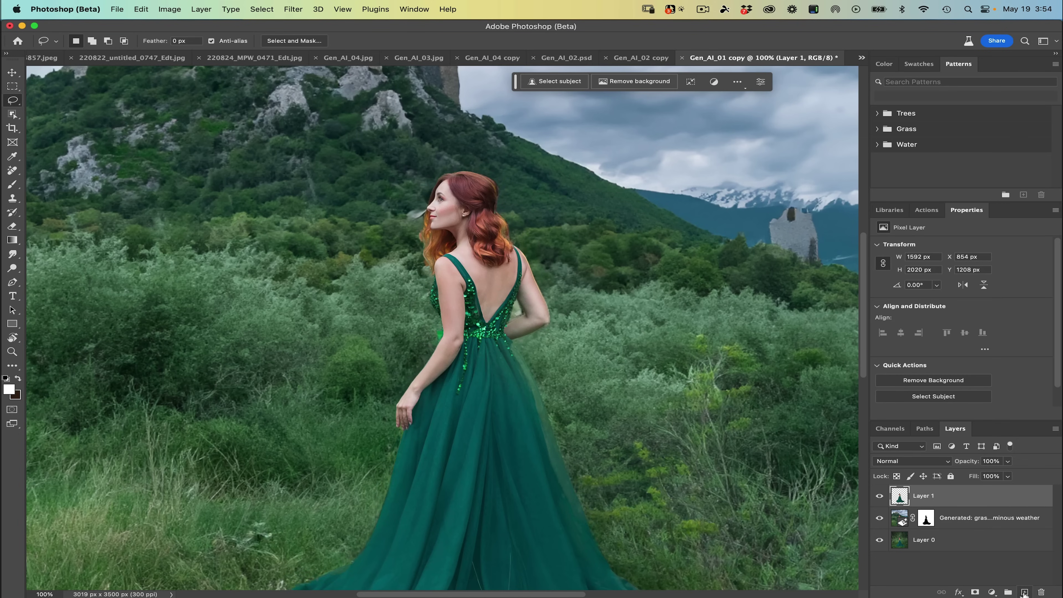
{"action": "key", "text": "super+minus"}
{"action": "key", "text": "super+minus"}
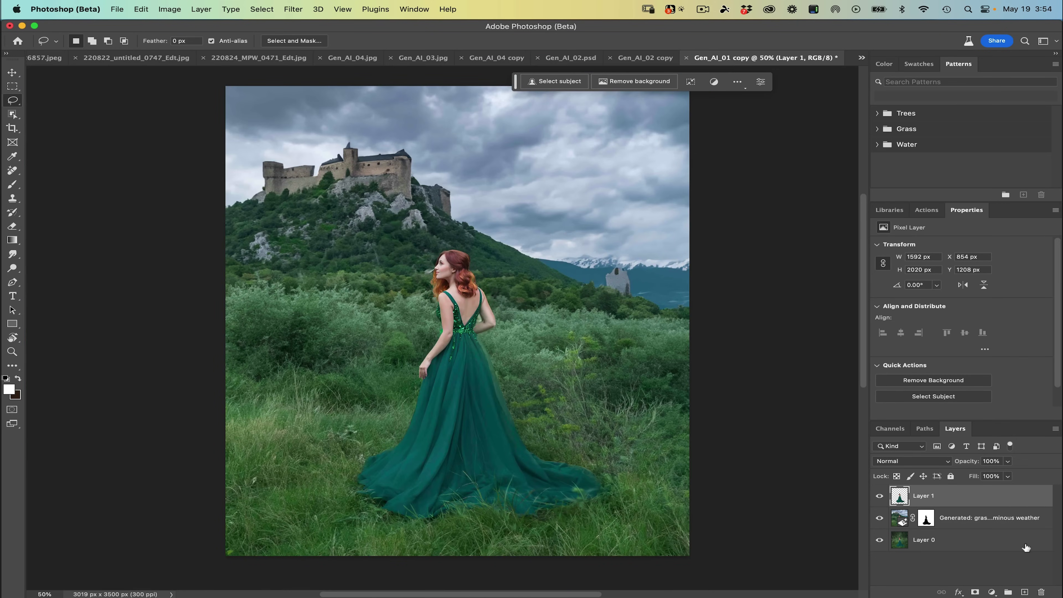
Lasso the small grey tower near the snowy mountains on the right
{"action": "key", "text": "super+minus"}
{"action": "key", "text": "super+plus"}
{"action": "mouse_move", "coordinate": [605, 293]}
{"action": "left_mouse_down"}
{"action": "mouse_move", "coordinate": [599, 265]}
{"action": "mouse_move", "coordinate": [626, 255]}
{"action": "mouse_move", "coordinate": [646, 277]}
{"action": "mouse_move", "coordinate": [631, 309]}
{"action": "mouse_move", "coordinate": [609, 299]}
{"action": "left_mouse_up"}
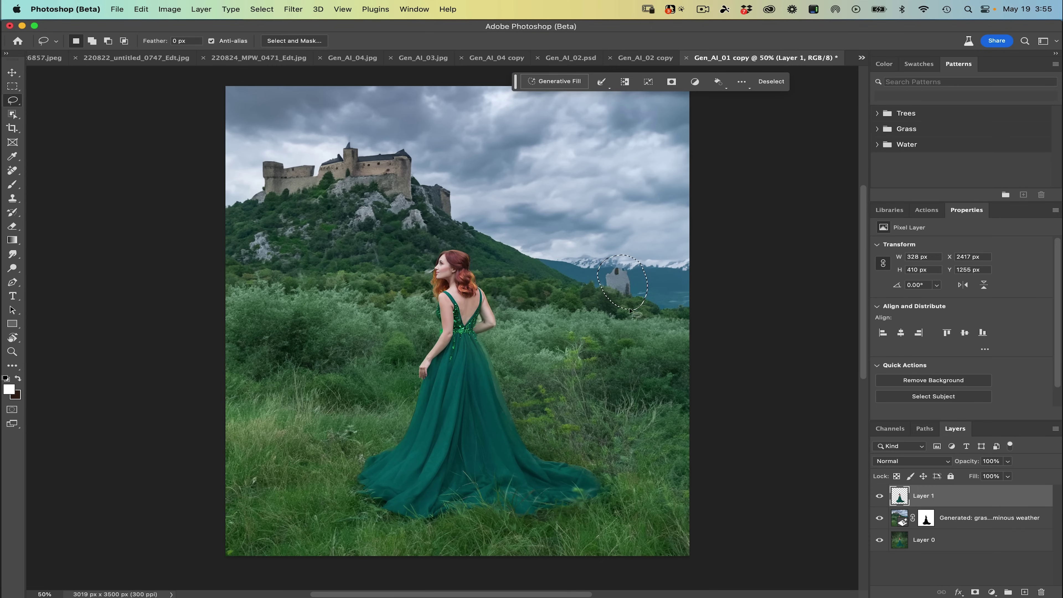